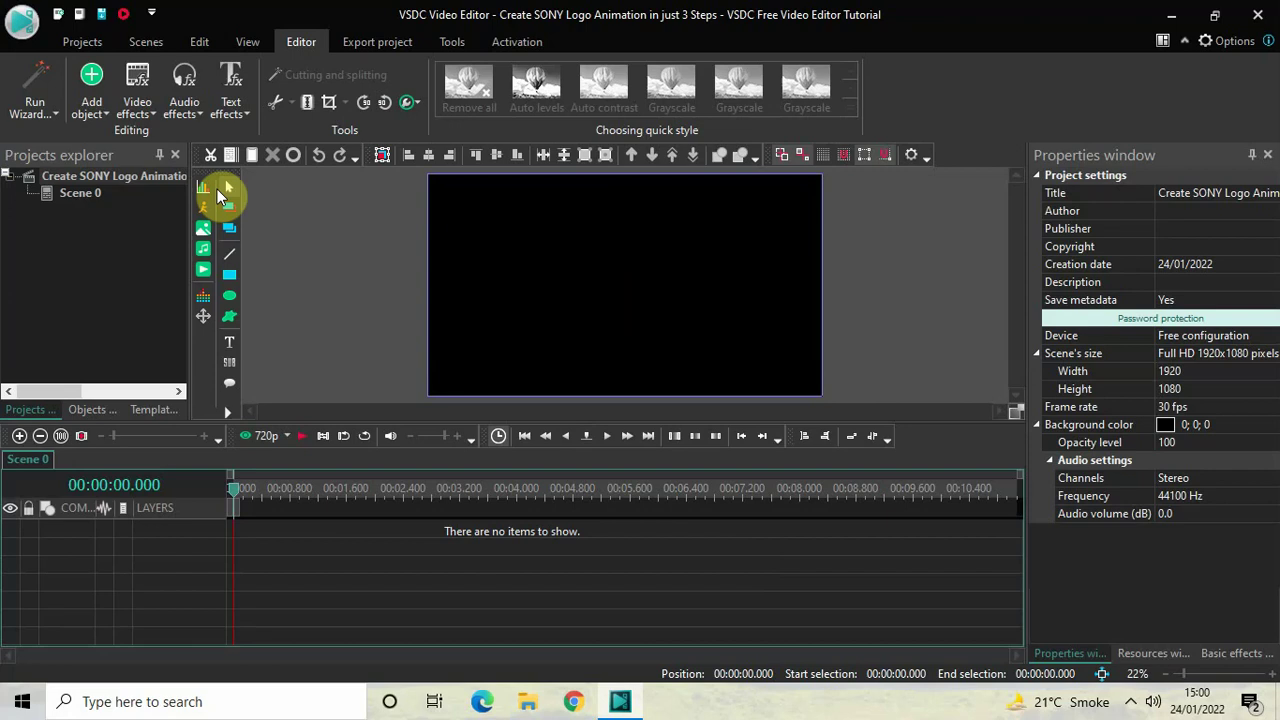
Add a text object on a new layer, sized to the full 1920×1080 scene
{"action": "left_click", "coordinate": [93, 104]}
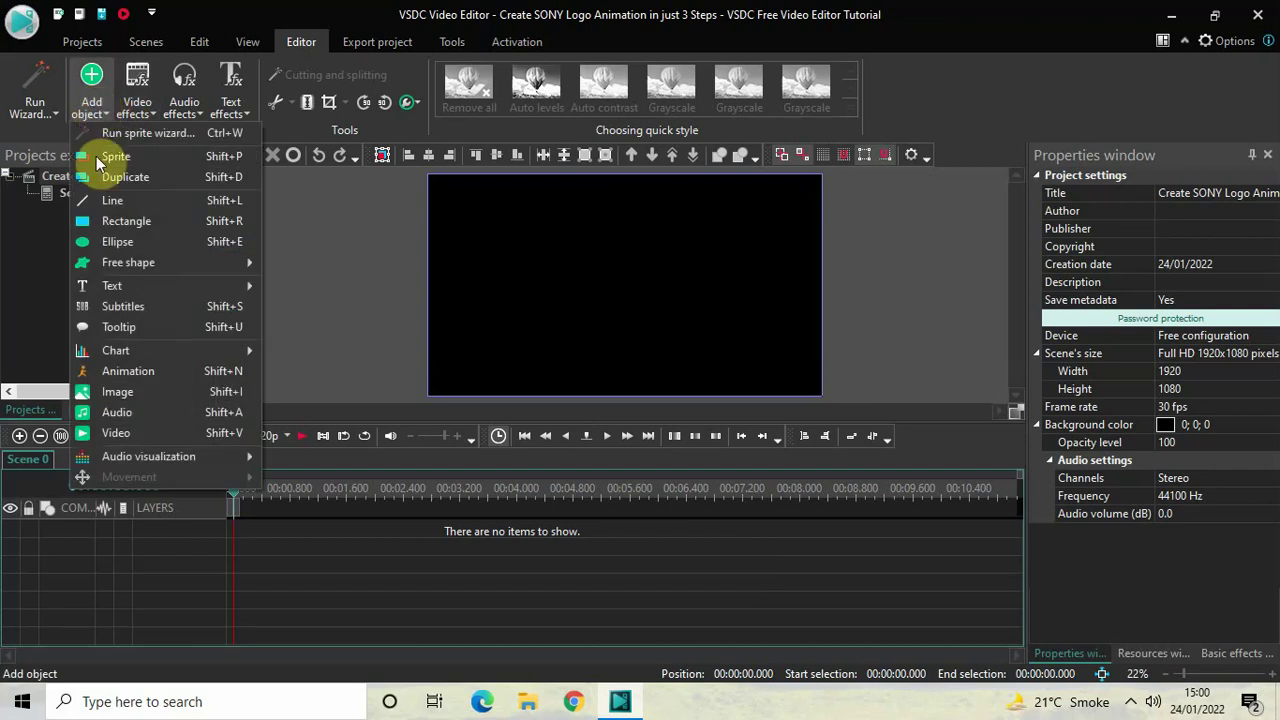
{"action": "mouse_move", "coordinate": [112, 286]}
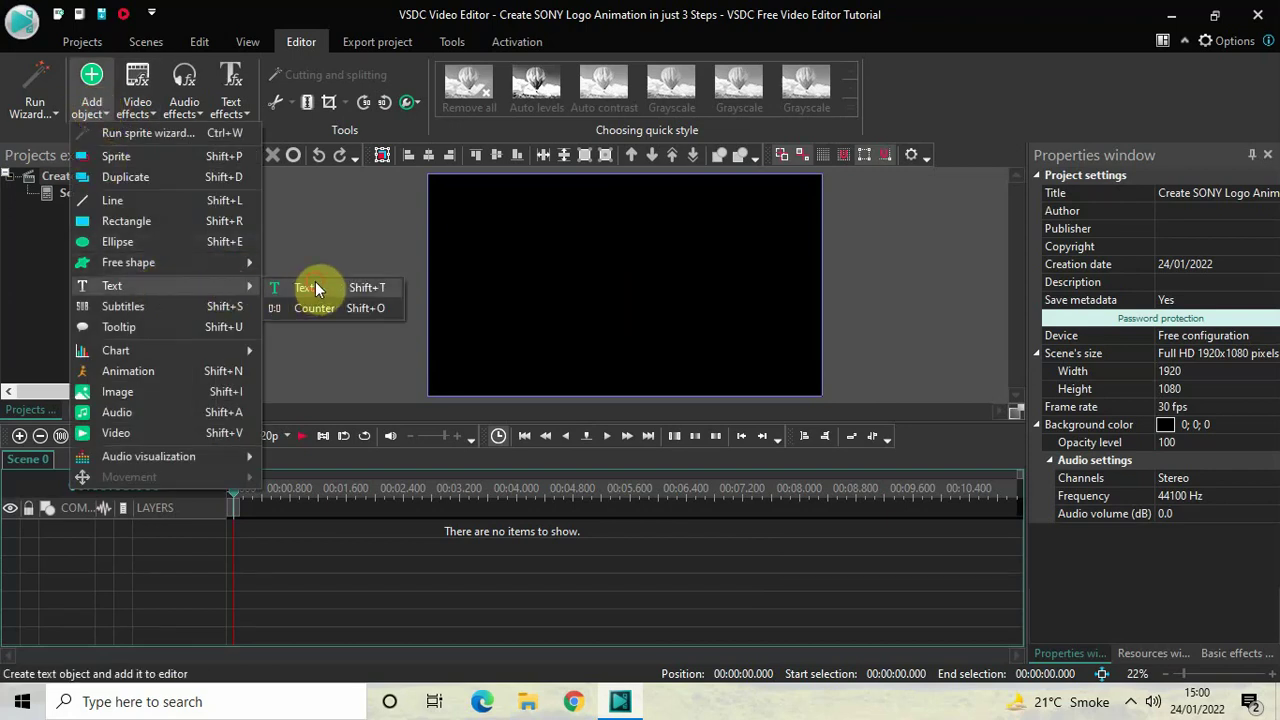
{"action": "left_click", "coordinate": [315, 287]}
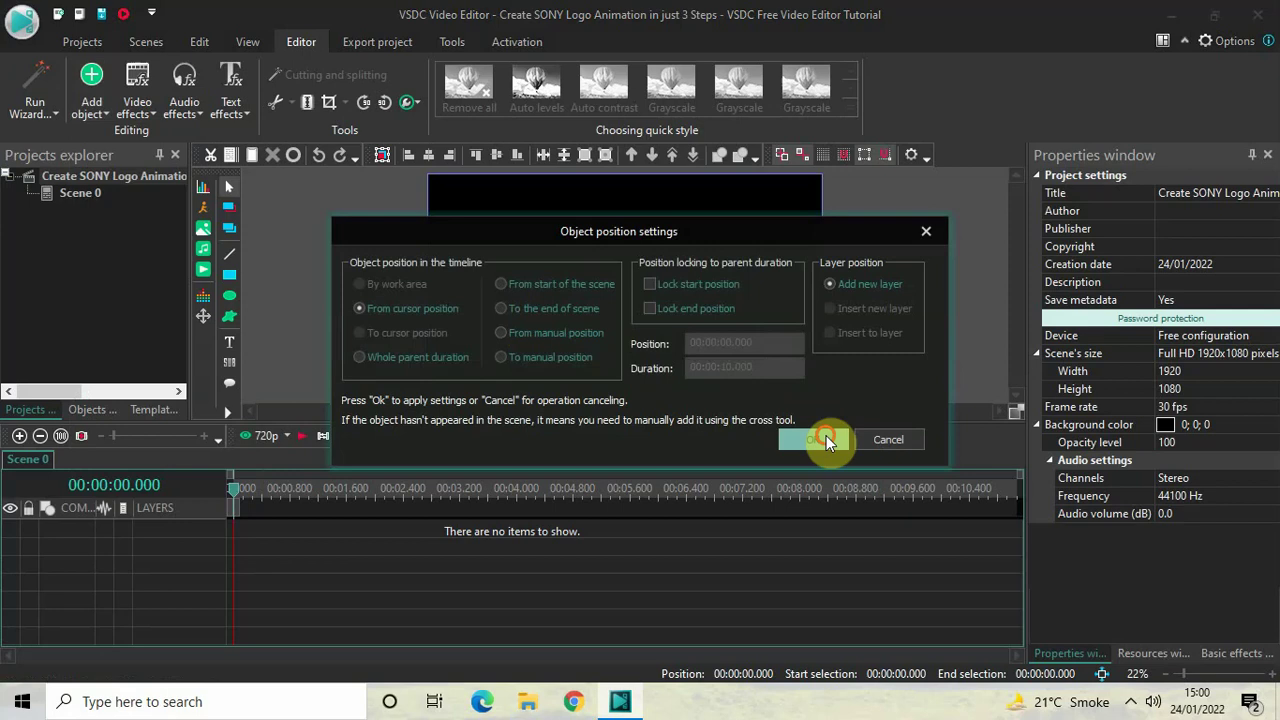
{"action": "left_click", "coordinate": [826, 438]}
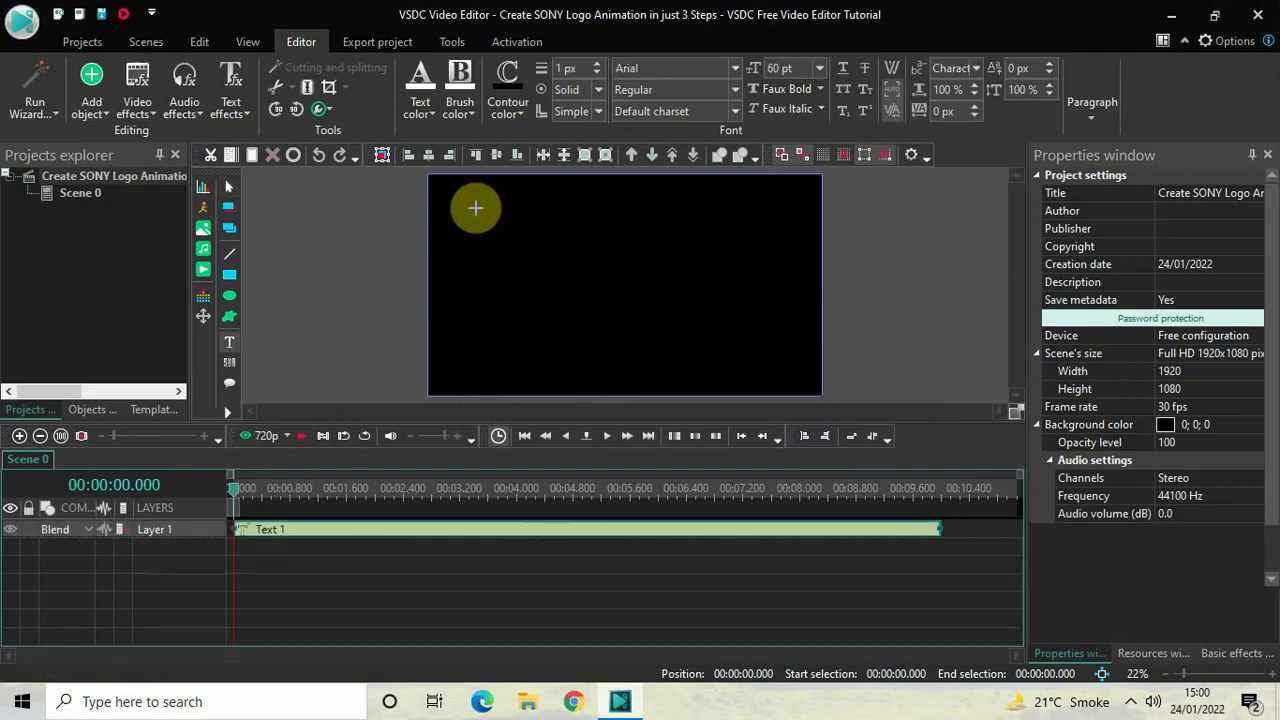
{"action": "left_click_drag", "start_coordinate": [461, 199], "coordinate": [750, 372]}
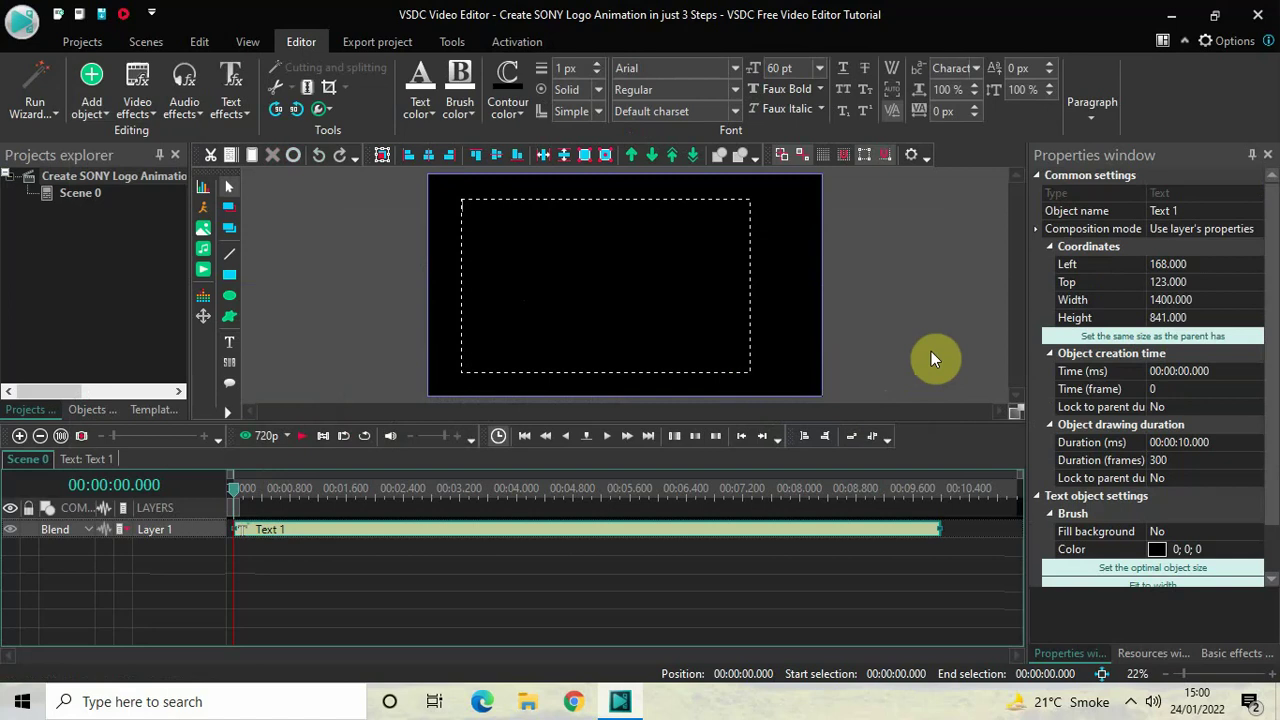
{"action": "left_click", "coordinate": [1118, 338]}
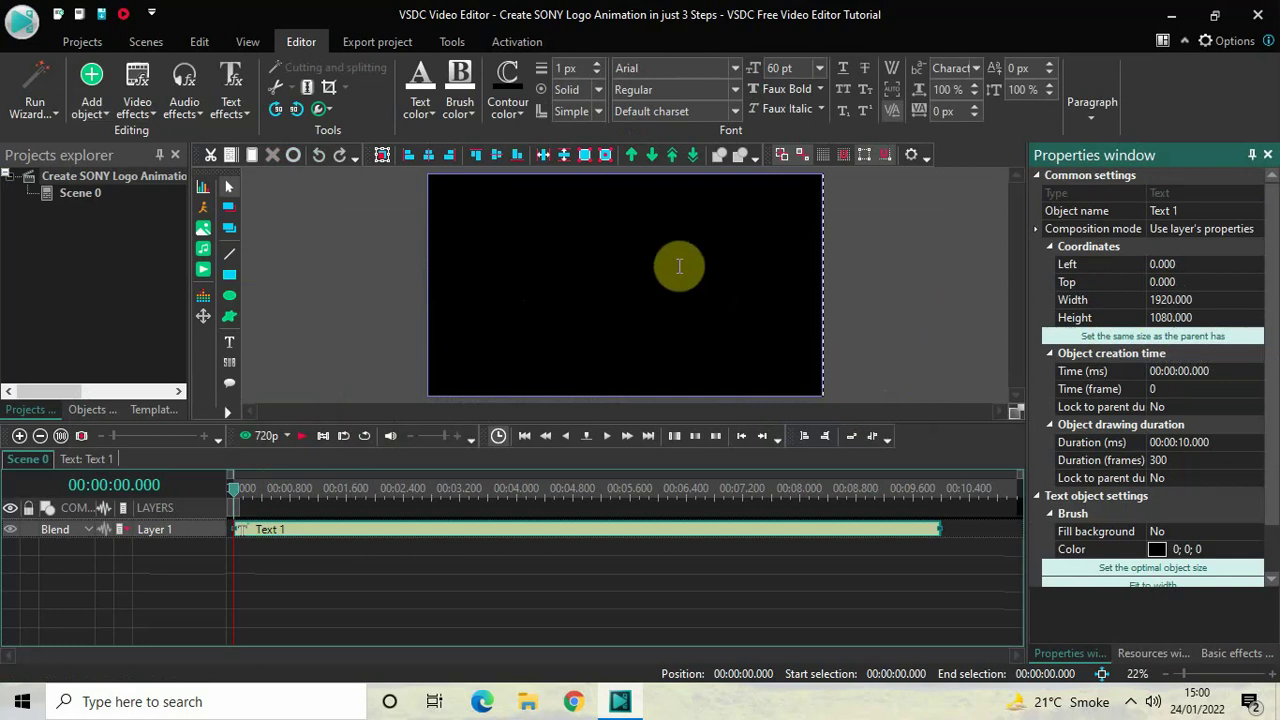
Type SONY in capitals and centre it horizontally and vertically in the text box
{"action": "key", "text": "Caps_Lock"}
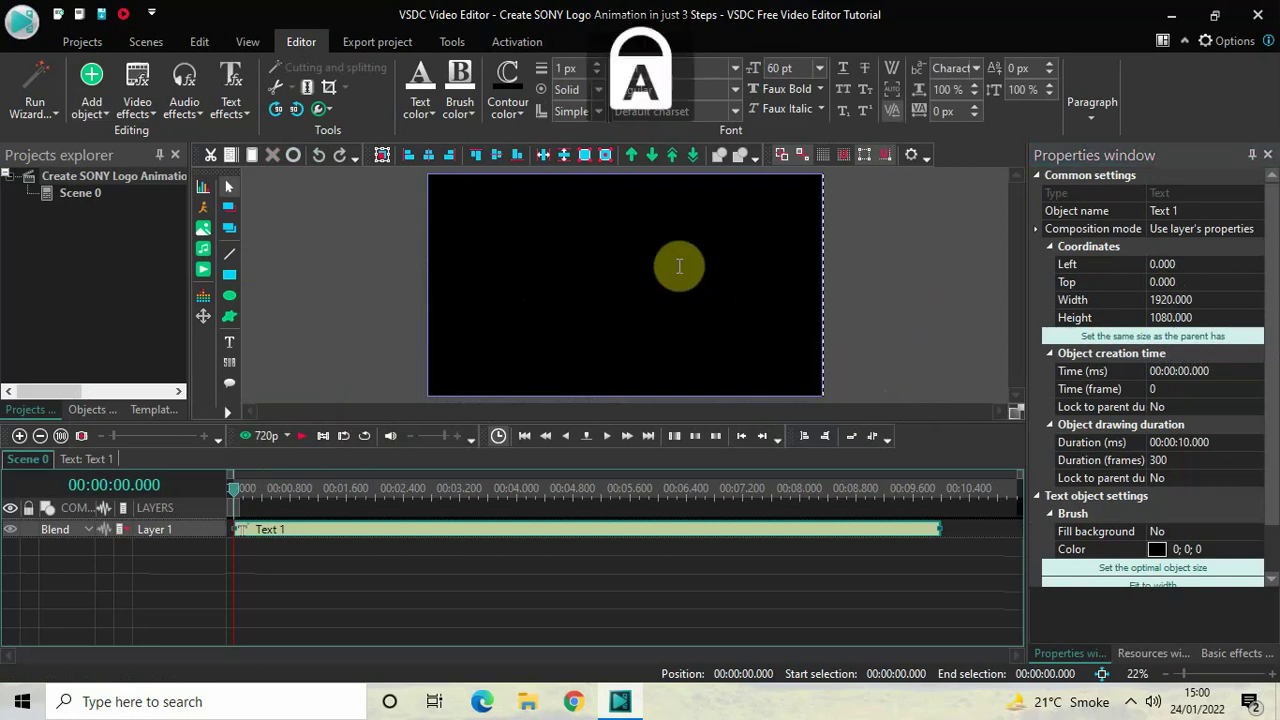
{"action": "type", "text": "SONY"}
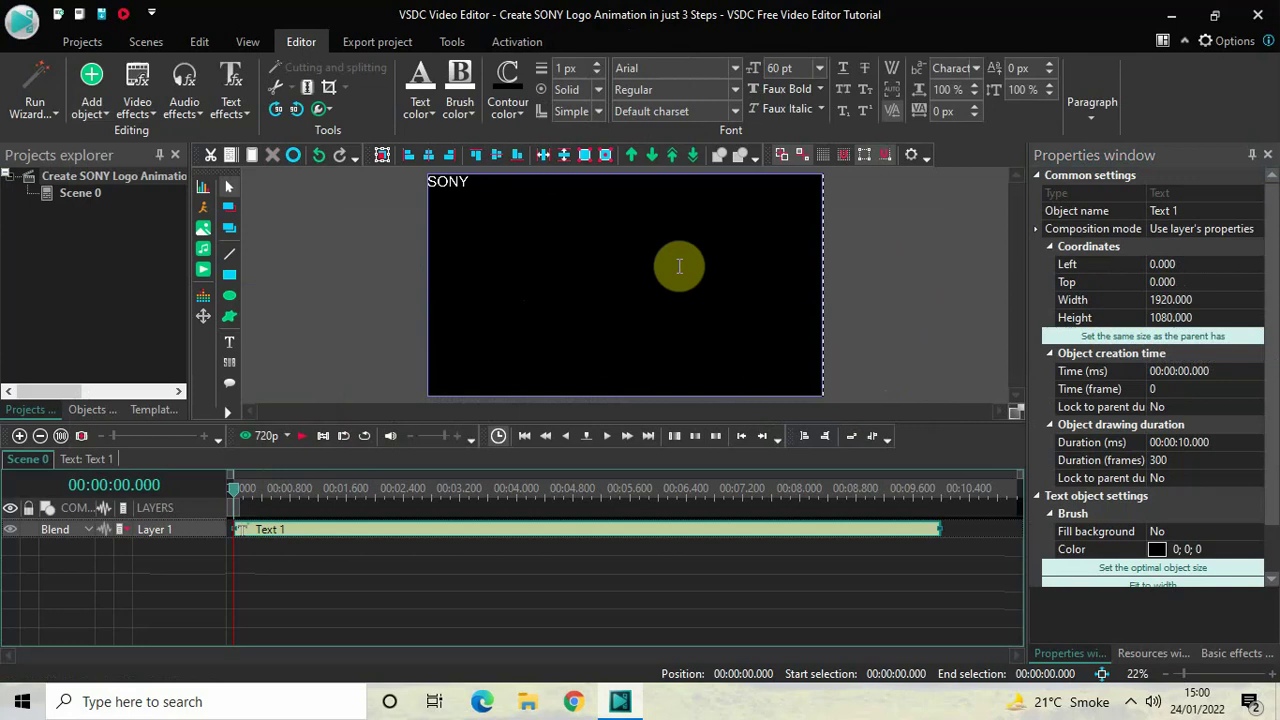
{"action": "key", "text": "ctrl+a"}
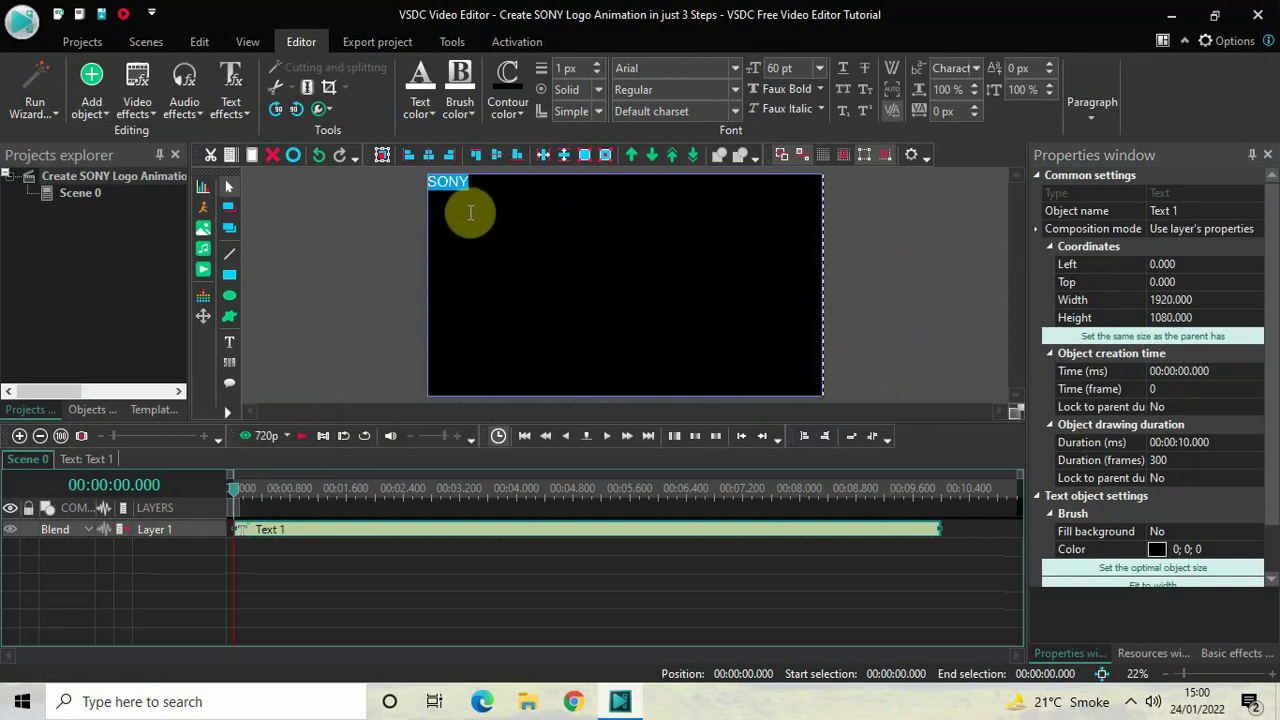
{"action": "left_click", "coordinate": [1076, 122]}
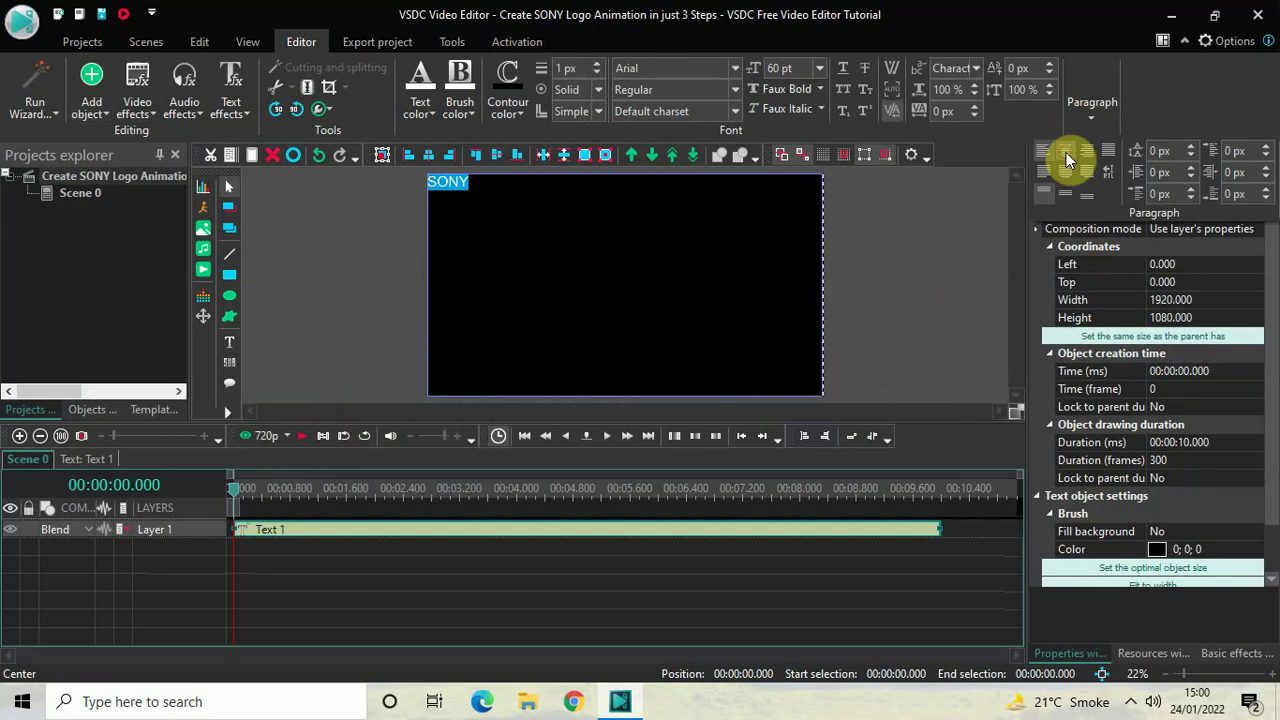
{"action": "left_click", "coordinate": [1066, 152]}
{"action": "left_click", "coordinate": [1092, 118]}
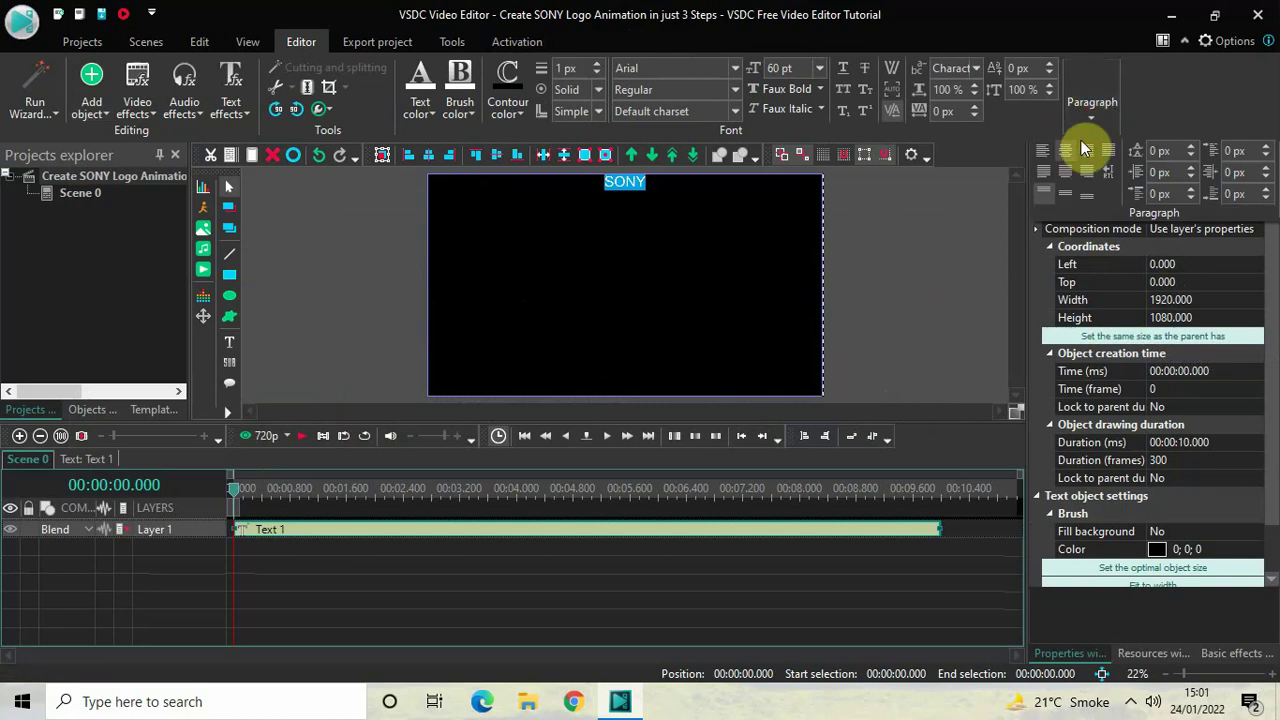
{"action": "left_click", "coordinate": [1066, 196]}
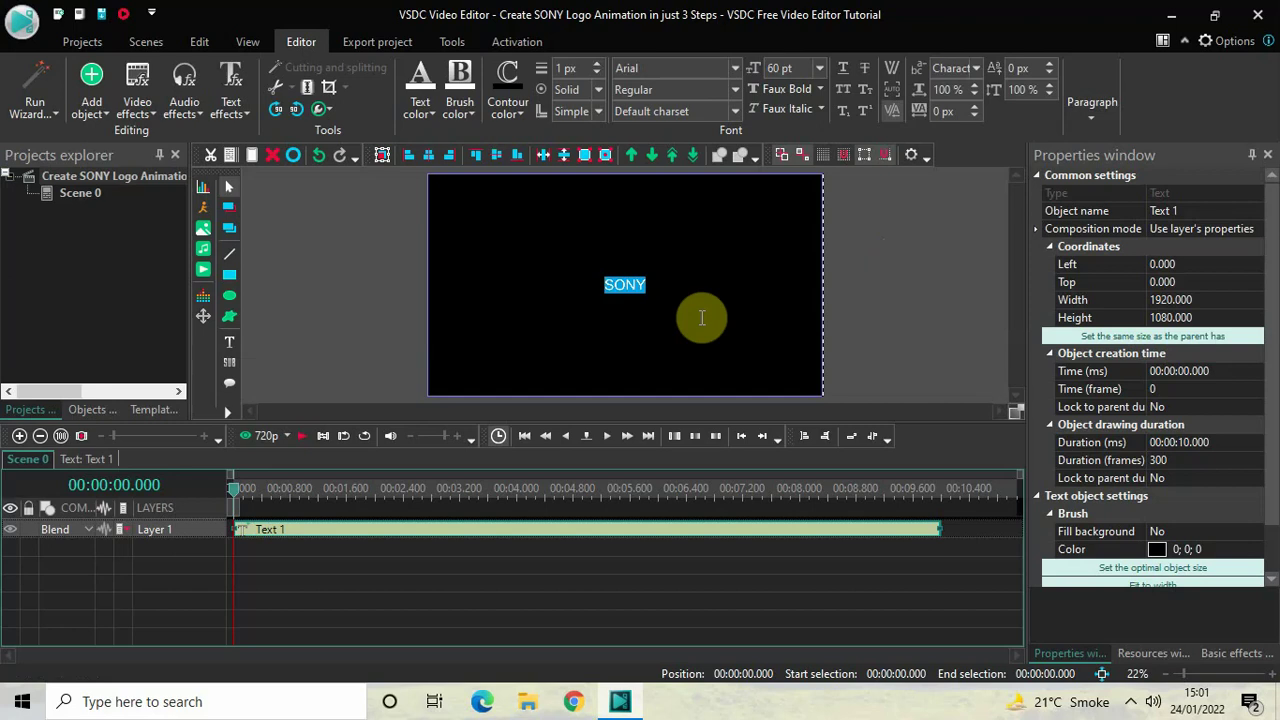
Set the SONY text to Clarendon font at 300 pt
{"action": "left_click", "coordinate": [677, 66]}
{"action": "key", "text": "BackSpace"}
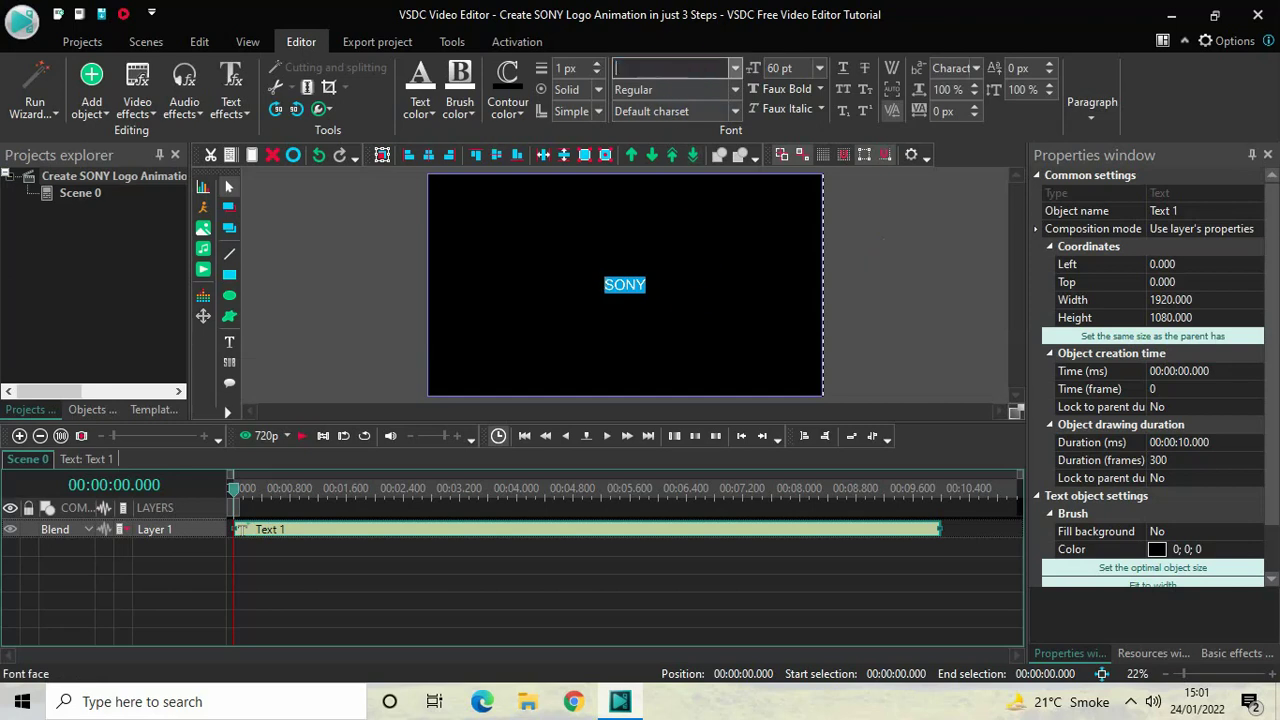
{"action": "type", "text": "Clarendon"}
{"action": "key", "text": "Return"}
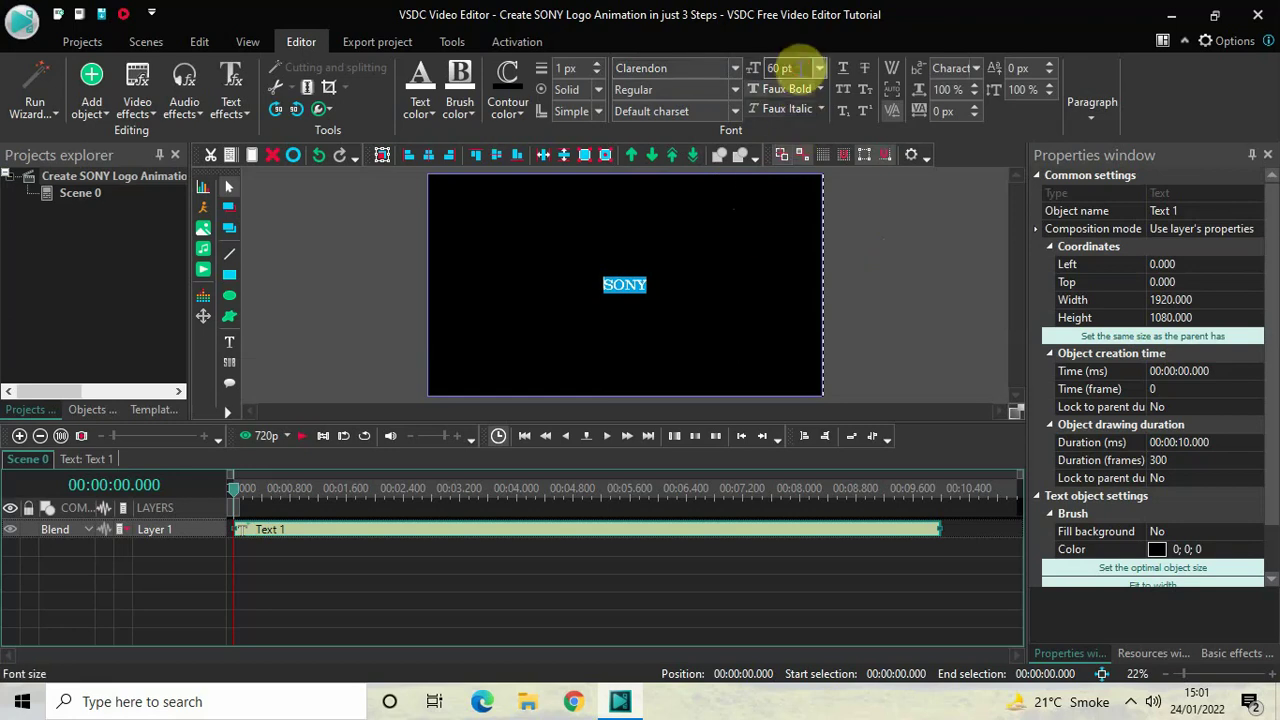
{"action": "double_click", "coordinate": [795, 67]}
{"action": "key", "text": "BackSpace"}
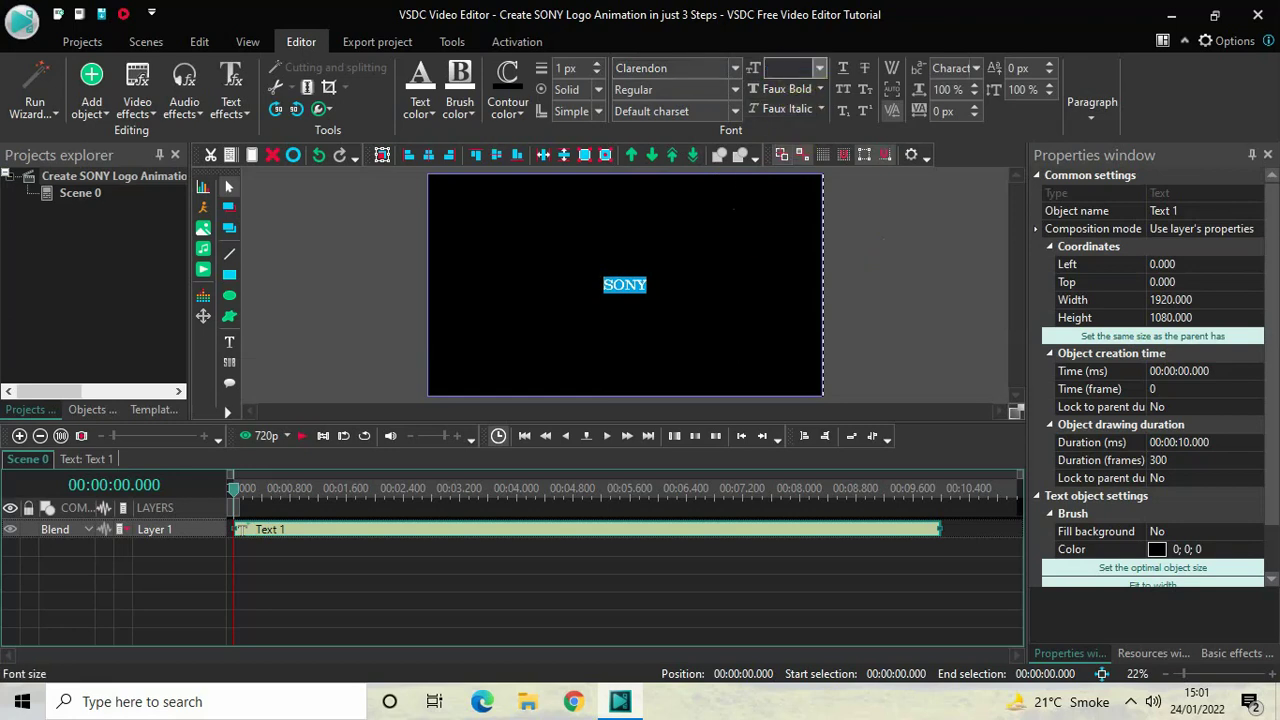
{"action": "type", "text": "300"}
{"action": "key", "text": "Return"}
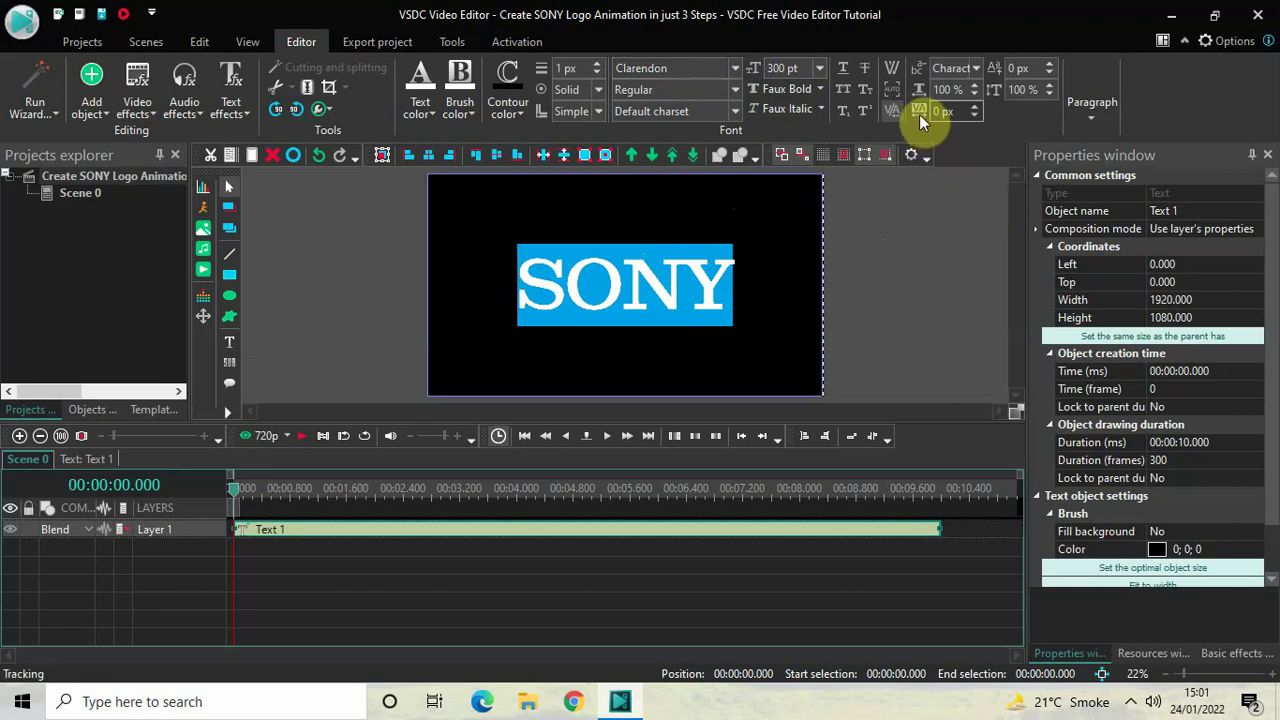
Widen the letter tracking to 20 px and finish editing the text
{"action": "left_click", "coordinate": [977, 108]}
{"action": "left_click", "coordinate": [977, 108]}
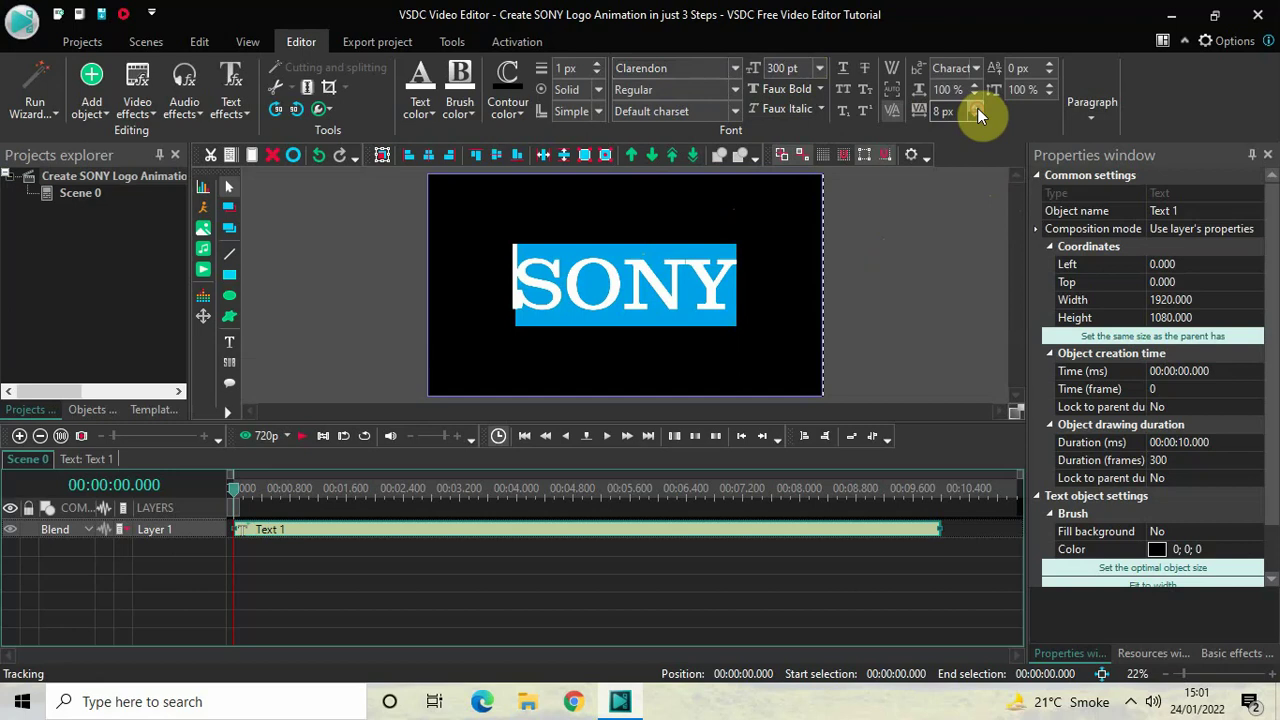
{"action": "left_click", "coordinate": [977, 108]}
{"action": "left_click", "coordinate": [977, 108]}
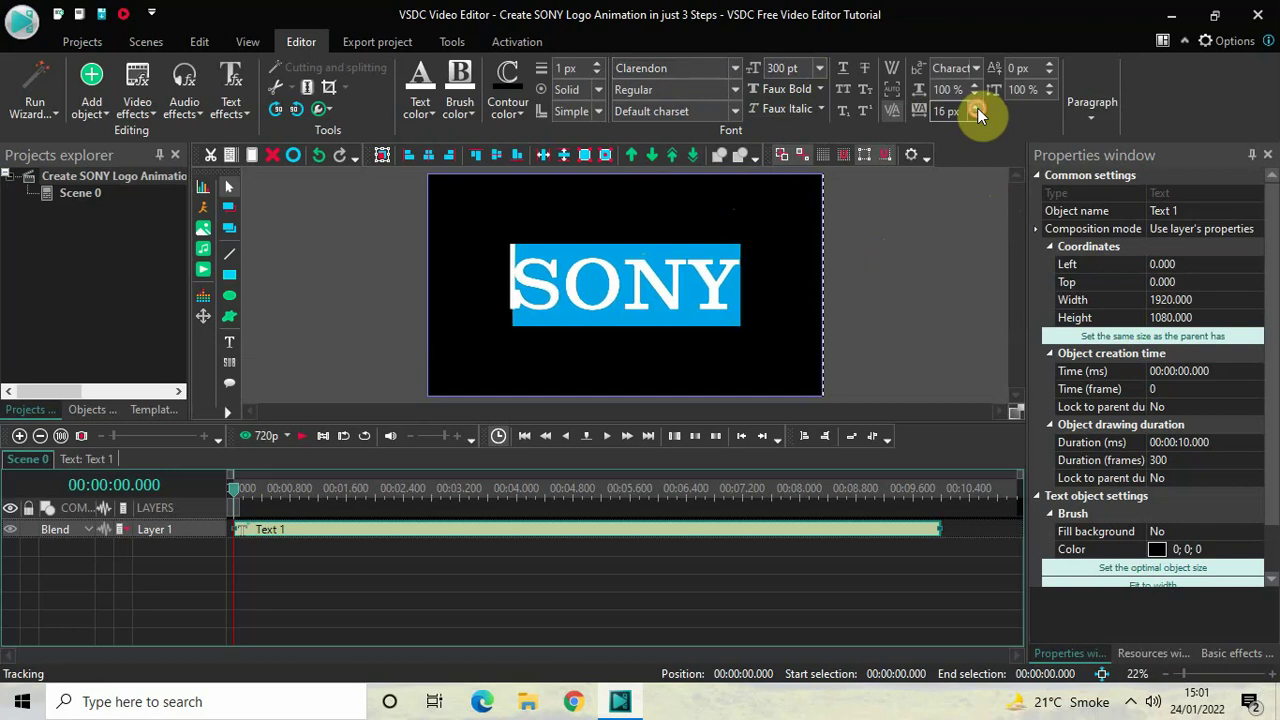
{"action": "left_click", "coordinate": [977, 108]}
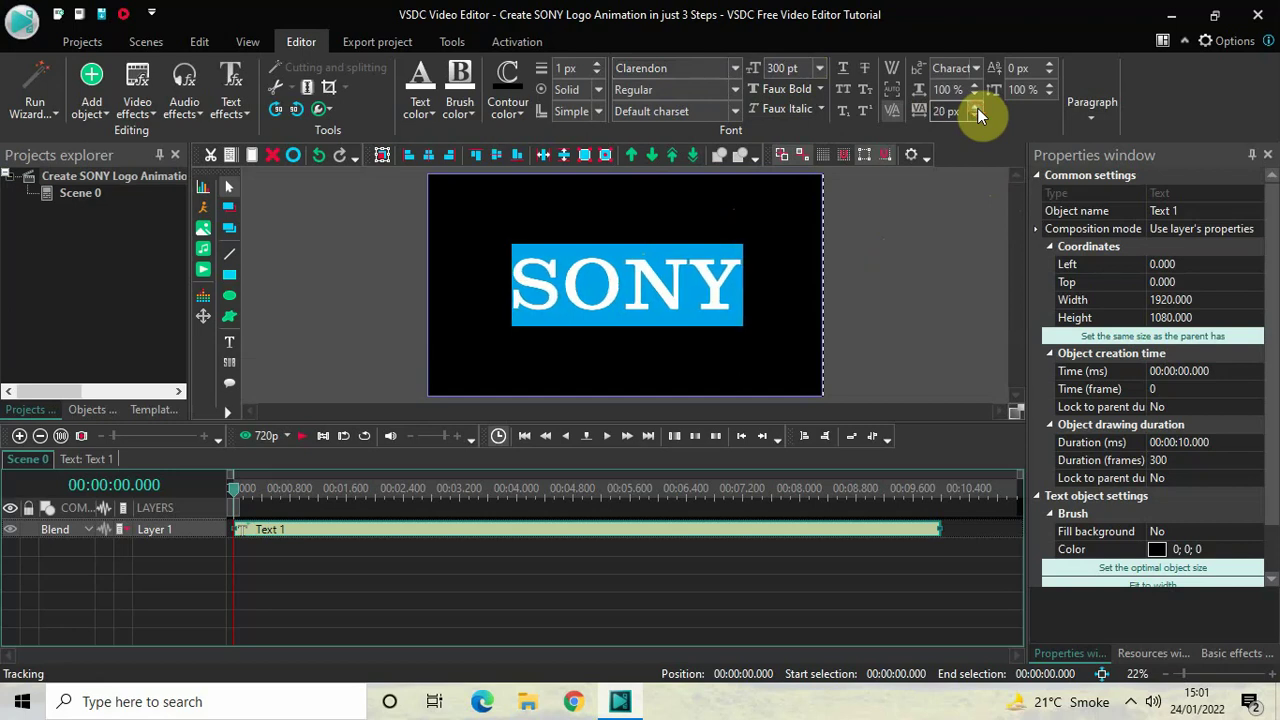
{"action": "left_click", "coordinate": [905, 303]}
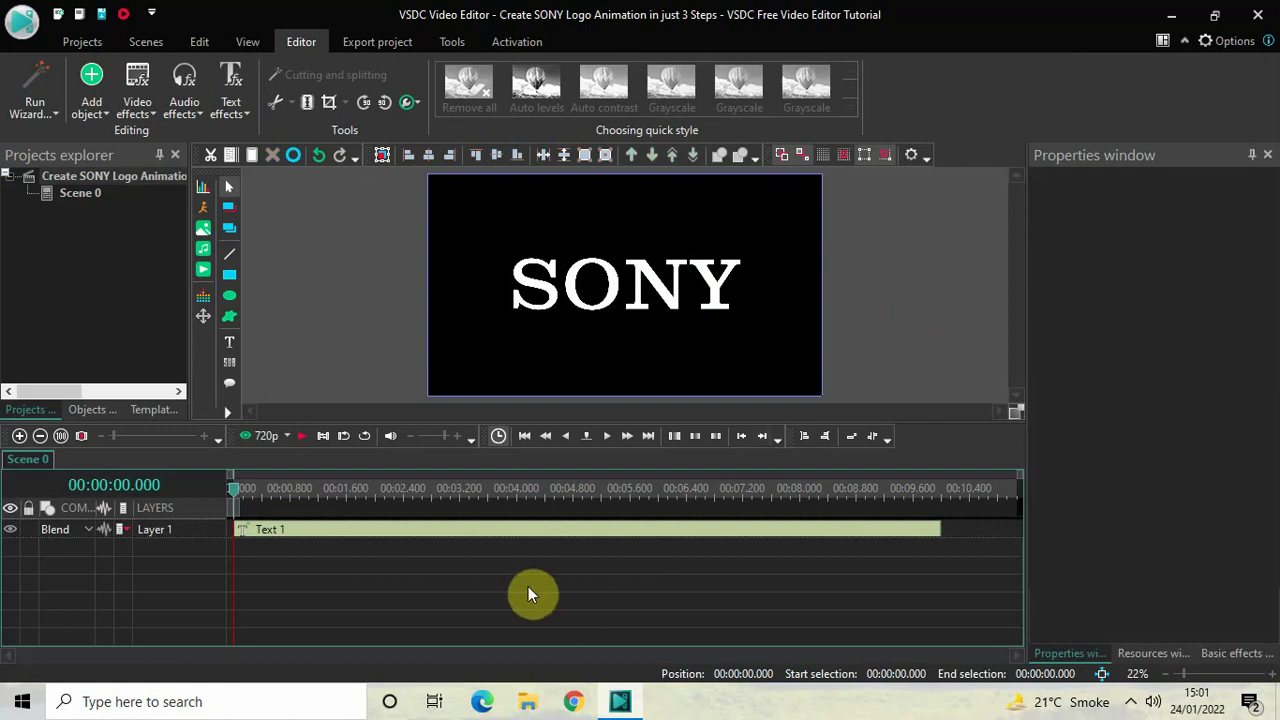
Inside Text 1, add a Nature > Lens flare effect covering the text's full duration
{"action": "double_click", "coordinate": [456, 535]}
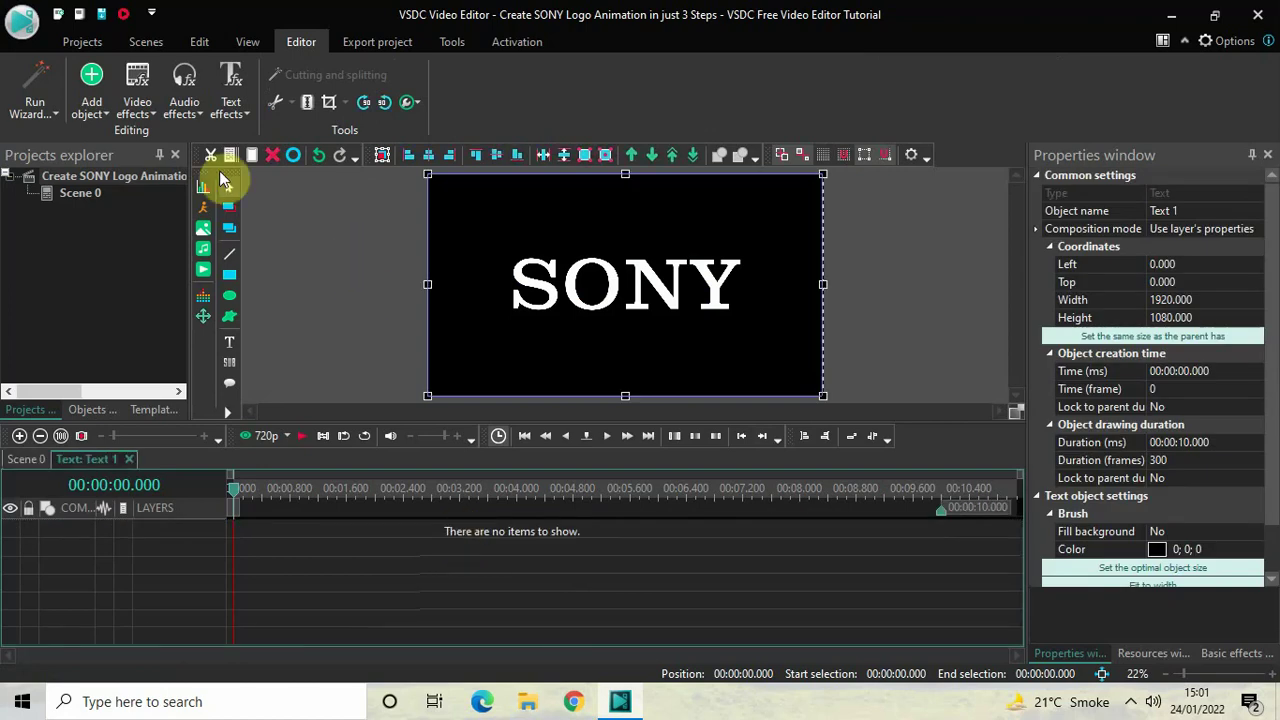
{"action": "left_click", "coordinate": [137, 114]}
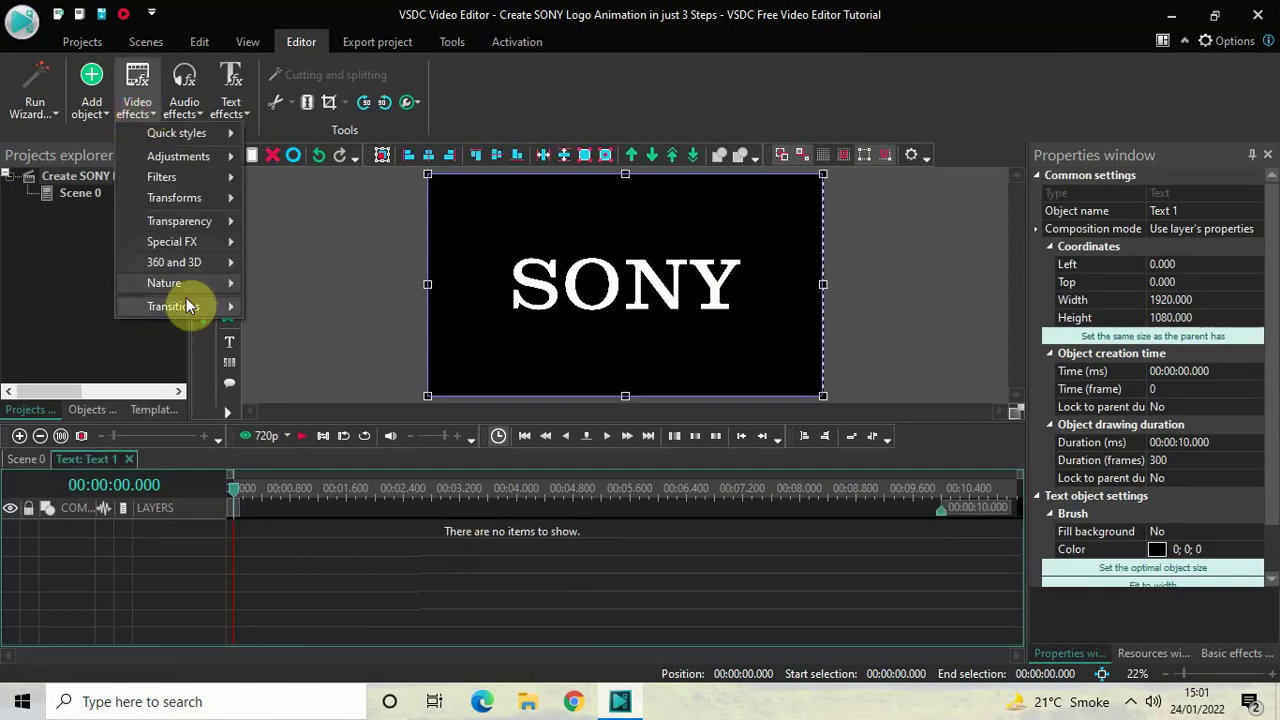
{"action": "mouse_move", "coordinate": [164, 283]}
{"action": "left_click", "coordinate": [313, 281]}
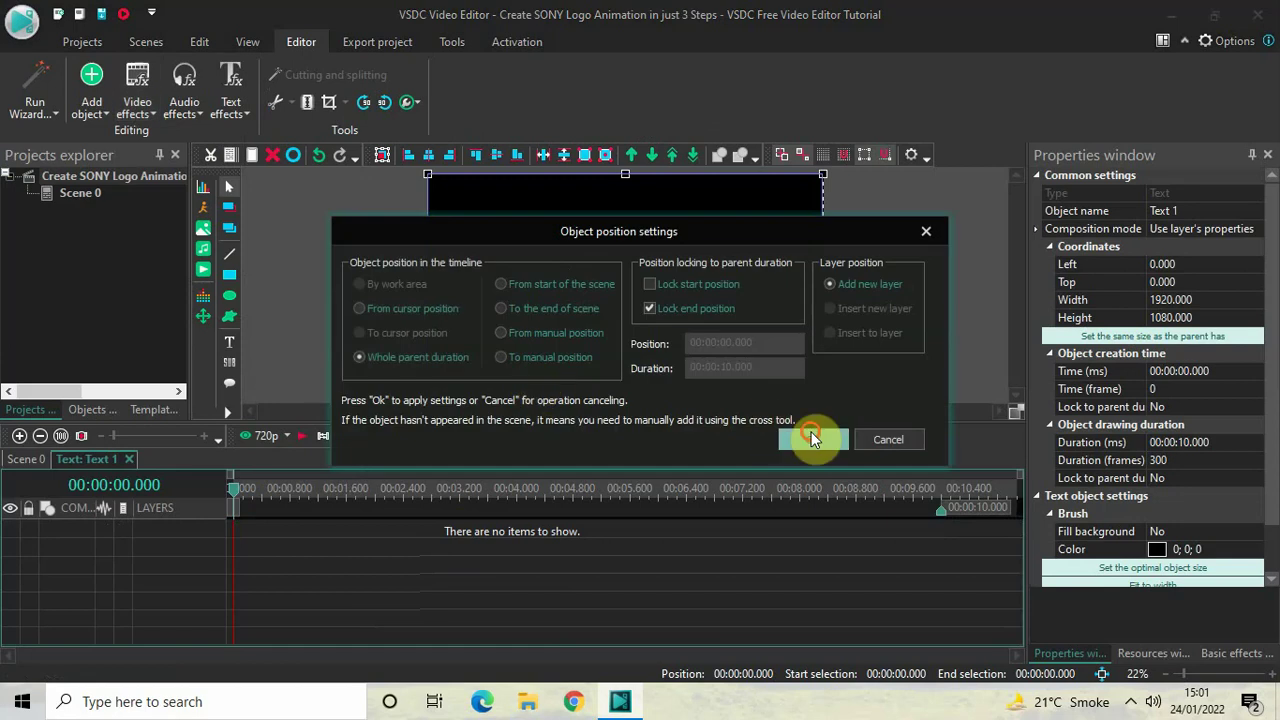
{"action": "left_click", "coordinate": [811, 432]}
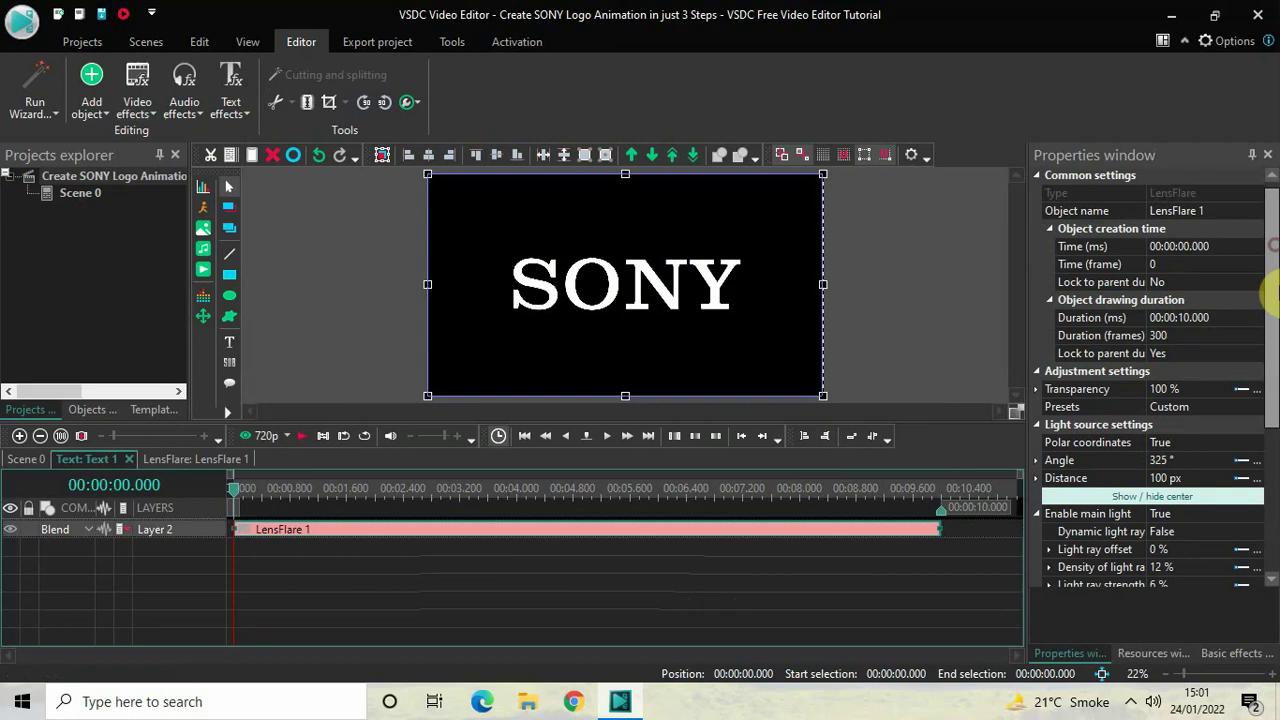
Set the lens flare's Visible area to 0;100 so it grows from a spark
{"action": "left_click_drag", "start_coordinate": [1274, 286], "coordinate": [1272, 478]}
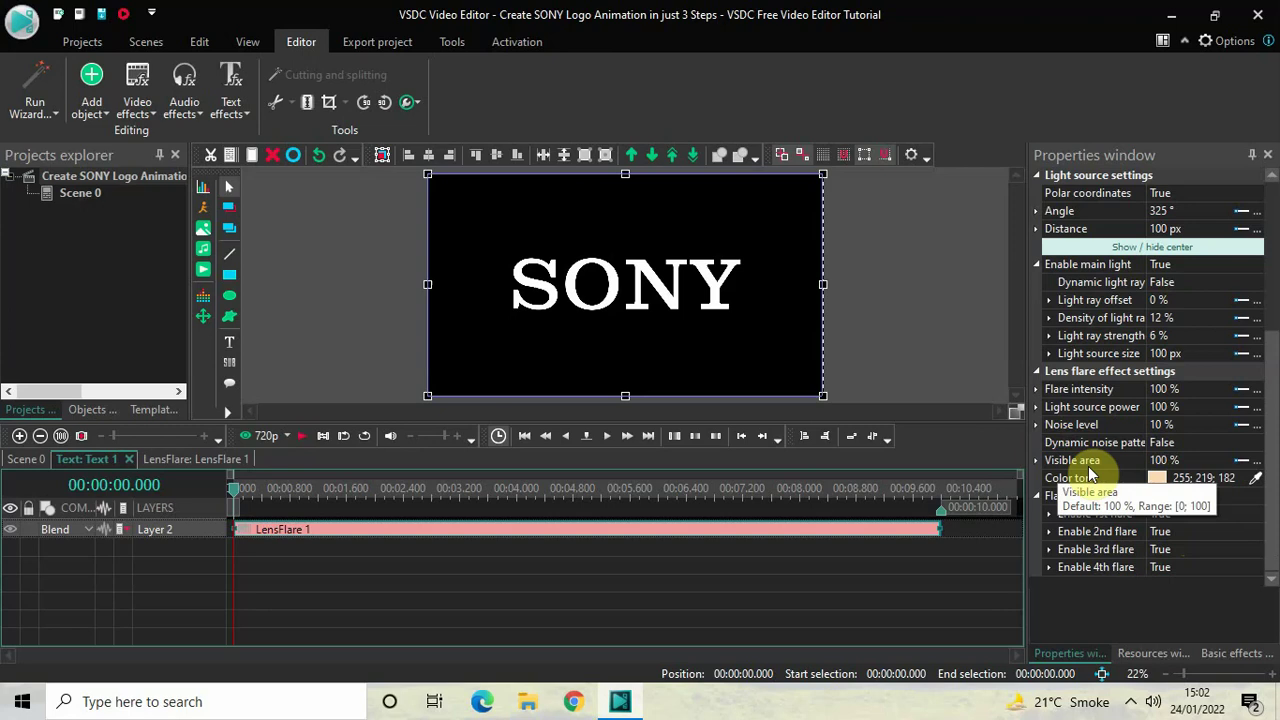
{"action": "left_click", "coordinate": [1196, 458]}
{"action": "double_click", "coordinate": [1197, 458]}
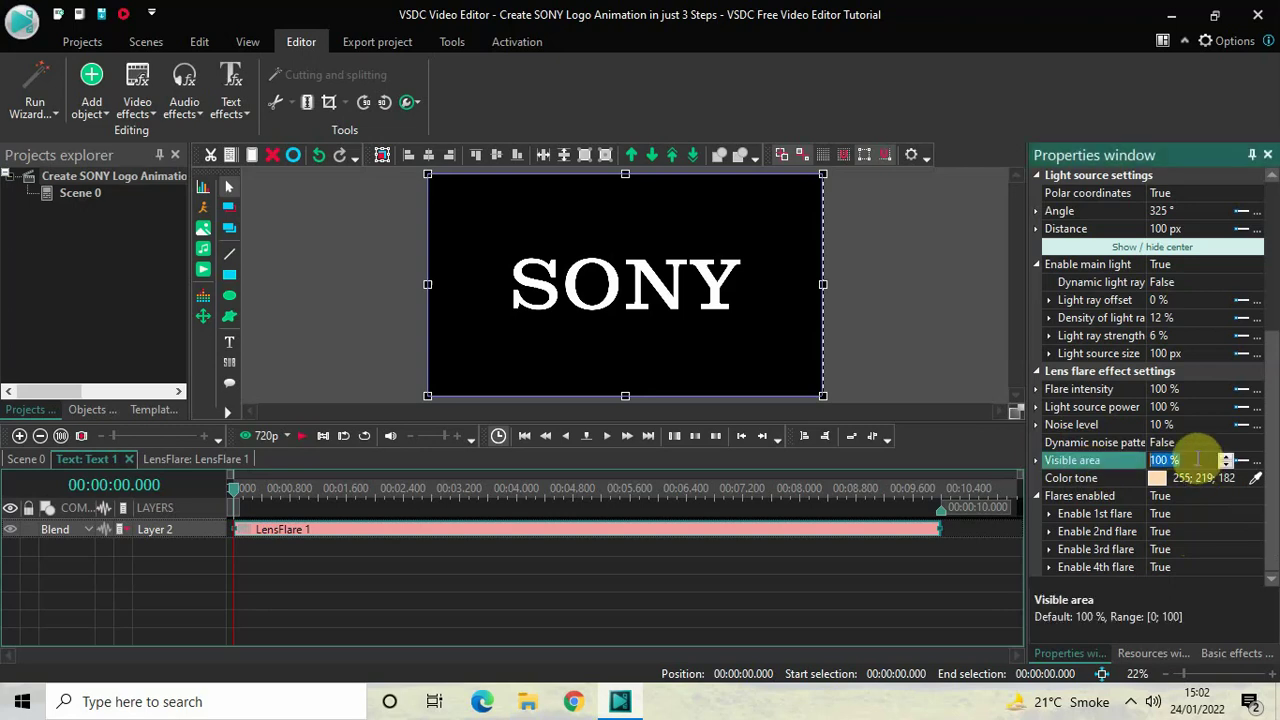
{"action": "key", "text": "BackSpace"}
{"action": "type", "text": "0;"}
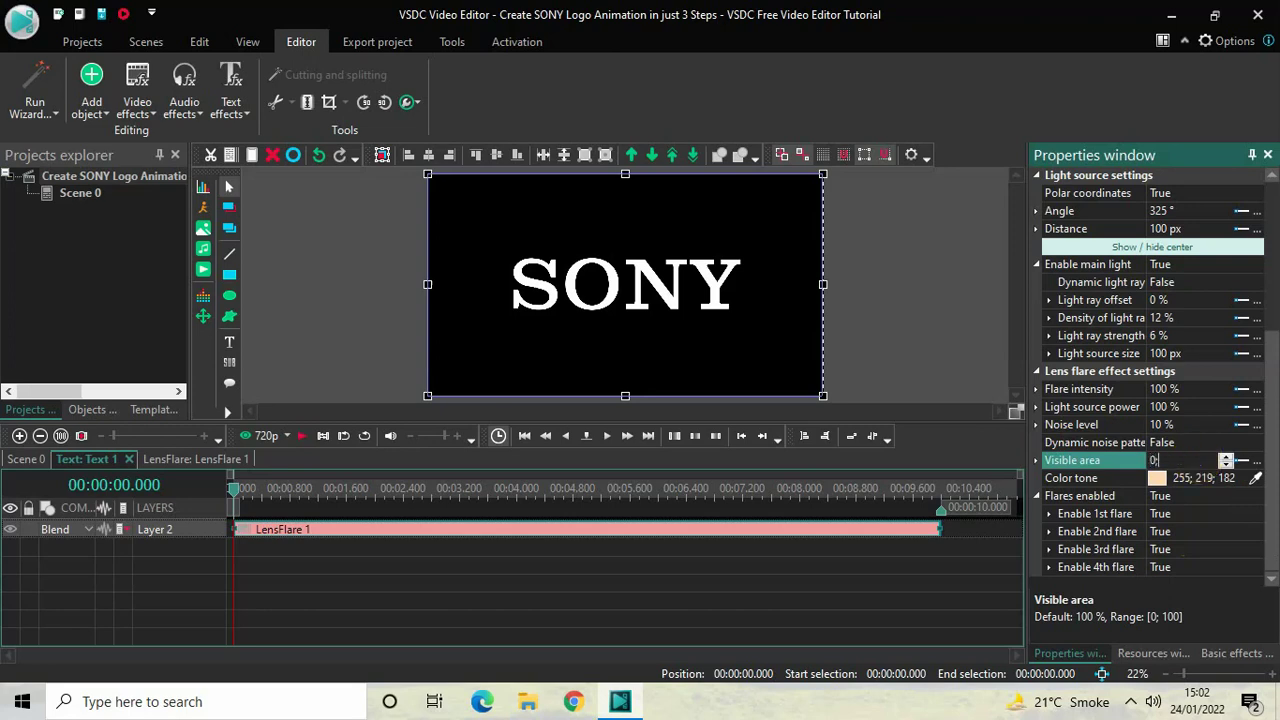
{"action": "type", "text": "100"}
{"action": "key", "text": "Return"}
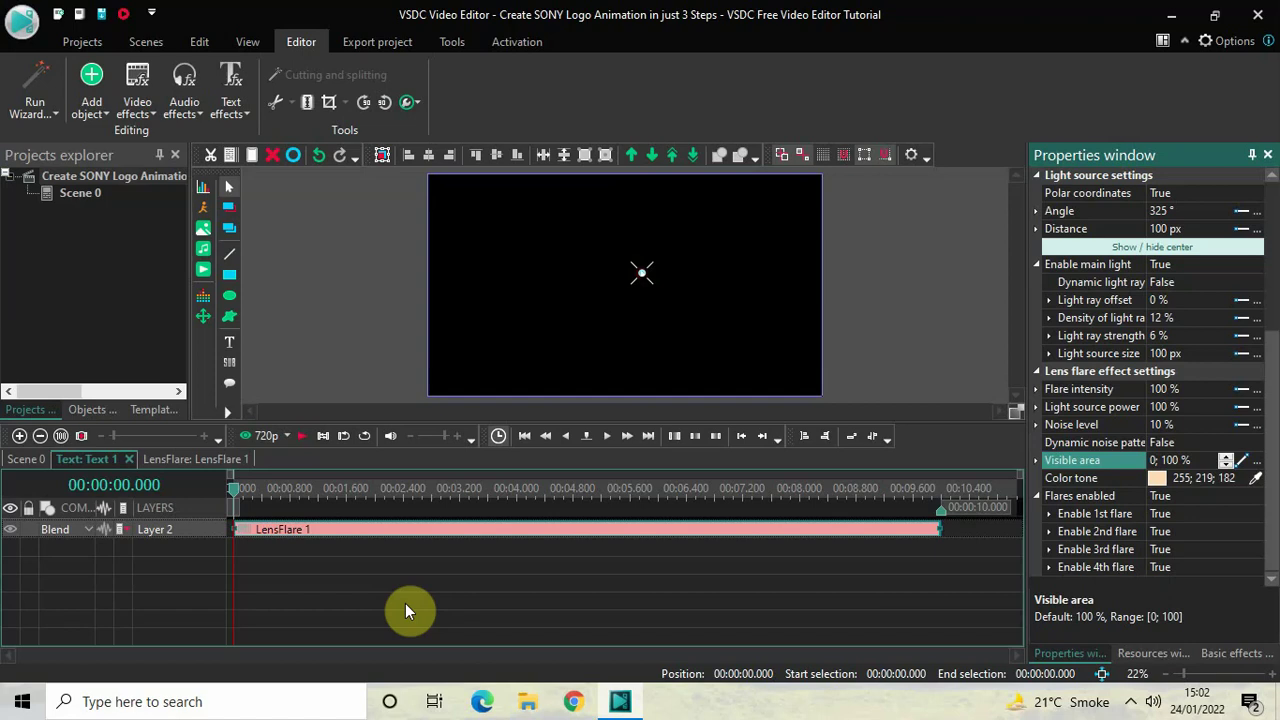
Move the flare's light source from the N onto the O, previewing before and after
{"action": "key", "text": "space"}
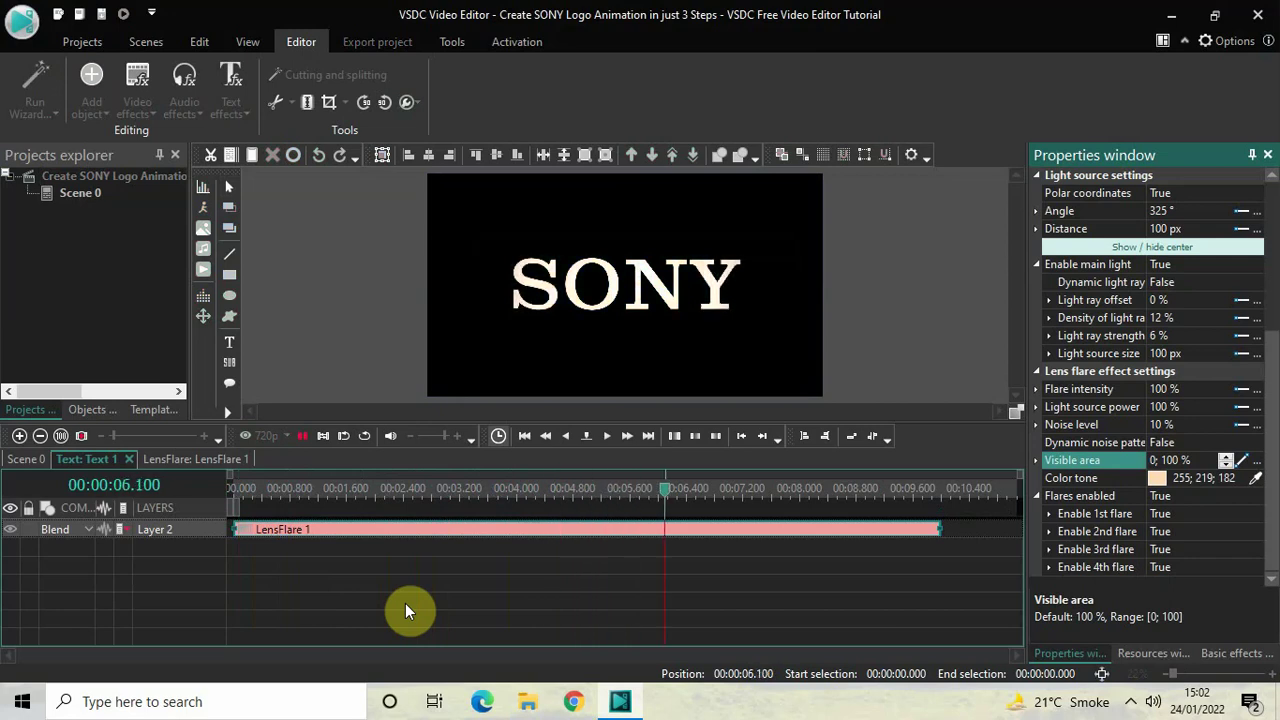
{"action": "key", "text": "space"}
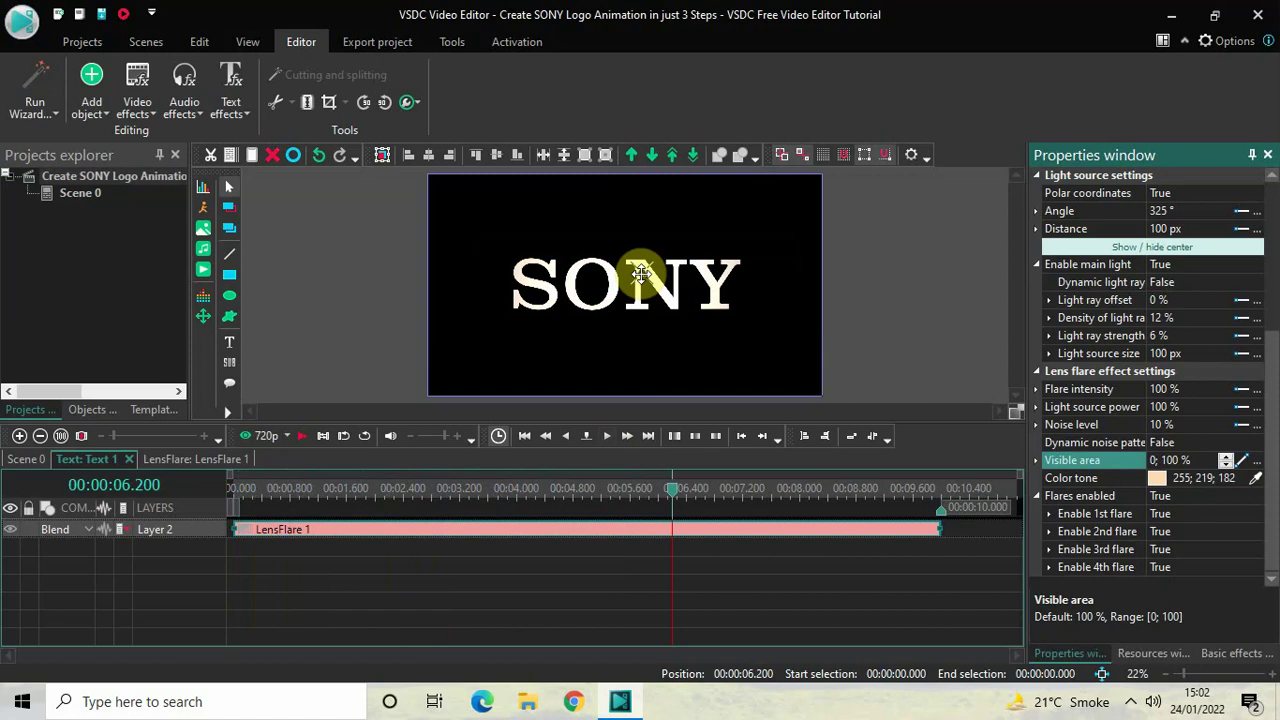
{"action": "mouse_move", "coordinate": [643, 272]}
{"action": "left_mouse_down"}
{"action": "mouse_move", "coordinate": [610, 283]}
{"action": "mouse_move", "coordinate": [640, 308]}
{"action": "mouse_move", "coordinate": [642, 272]}
{"action": "mouse_move", "coordinate": [643, 286]}
{"action": "mouse_move", "coordinate": [657, 280]}
{"action": "mouse_move", "coordinate": [612, 275]}
{"action": "left_mouse_up"}
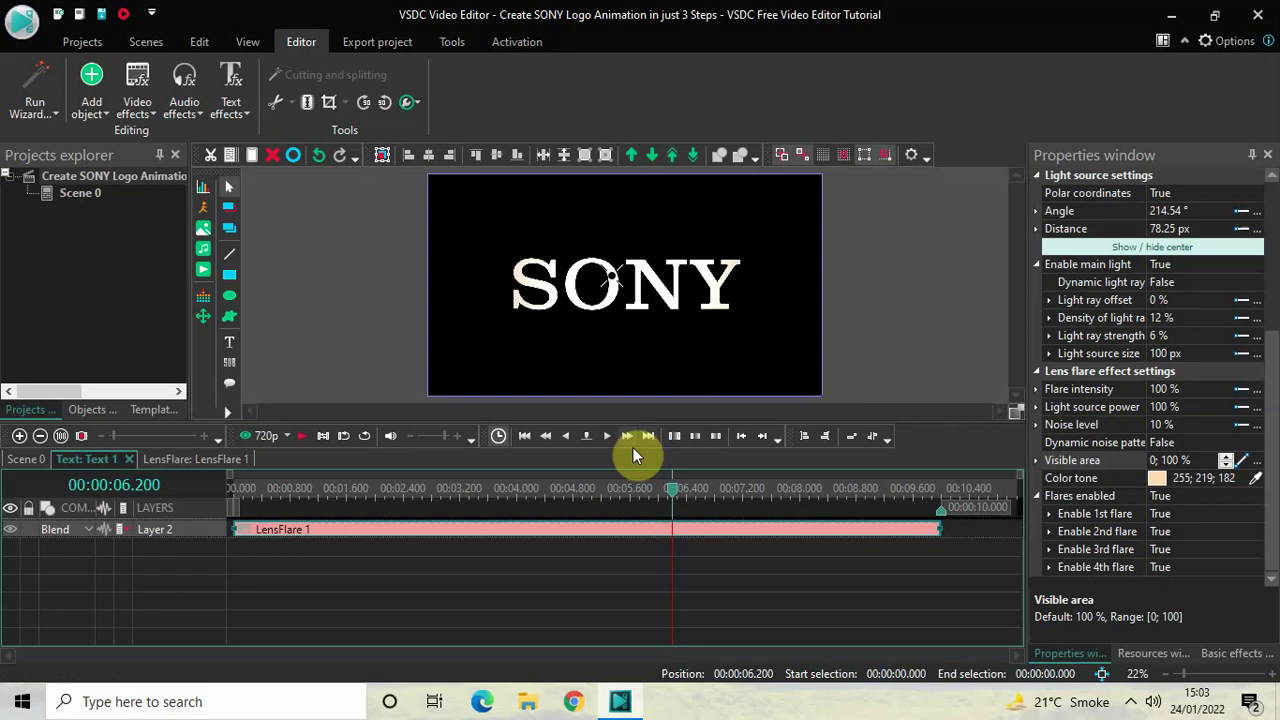
{"action": "left_click", "coordinate": [234, 490]}
{"action": "key", "text": "space"}
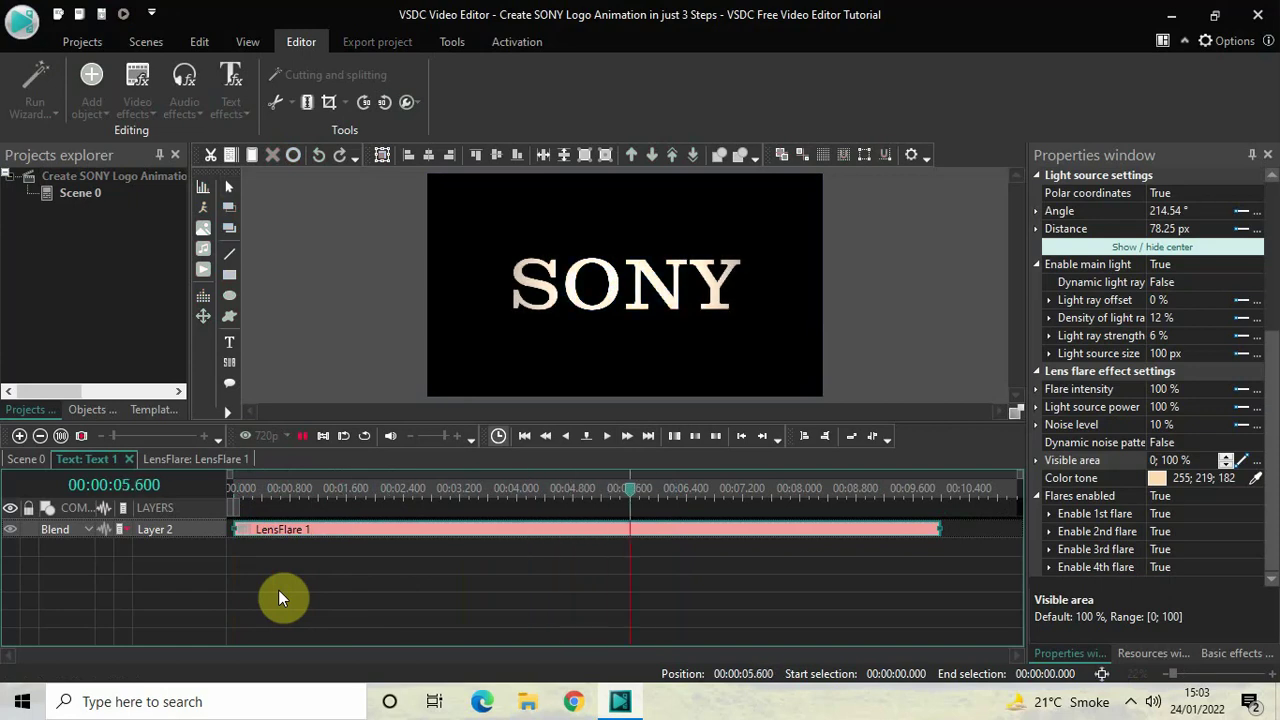
{"action": "key", "text": "space"}
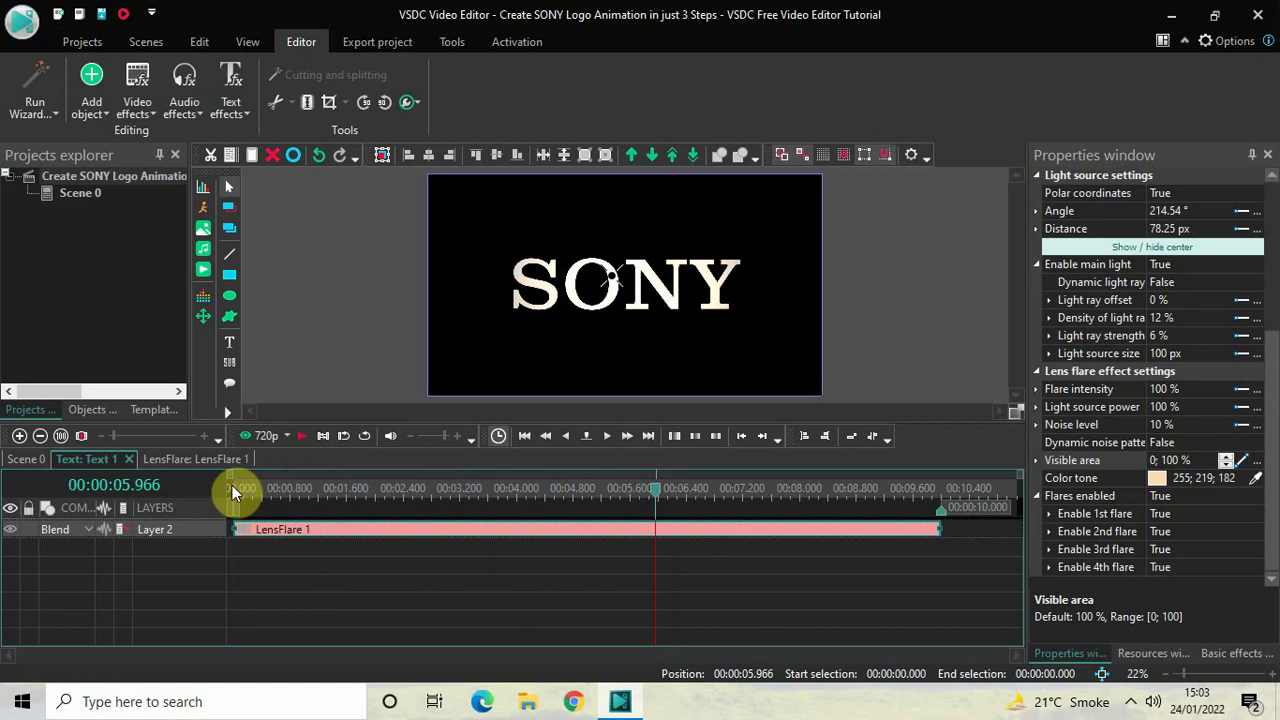
From the timeline start, add a Transforms > Zoom effect spanning the full ten seconds
{"action": "left_click", "coordinate": [232, 491]}
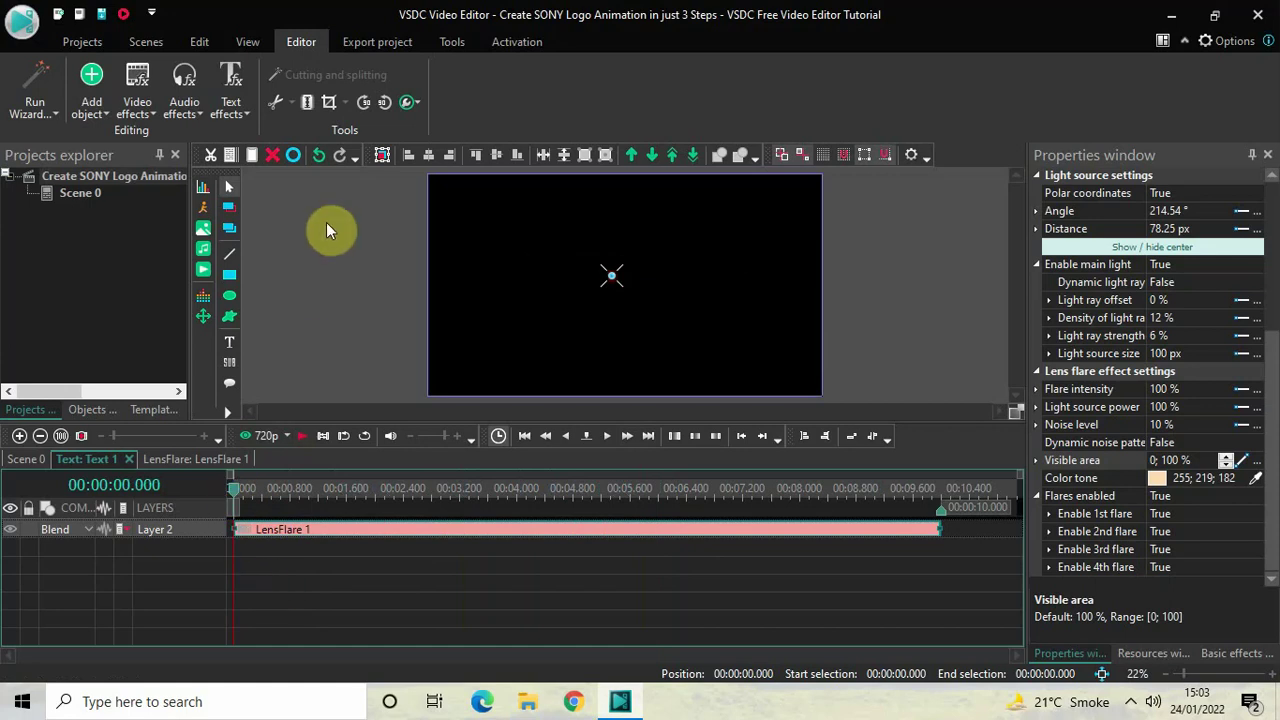
{"action": "left_click", "coordinate": [133, 91]}
{"action": "mouse_move", "coordinate": [174, 198]}
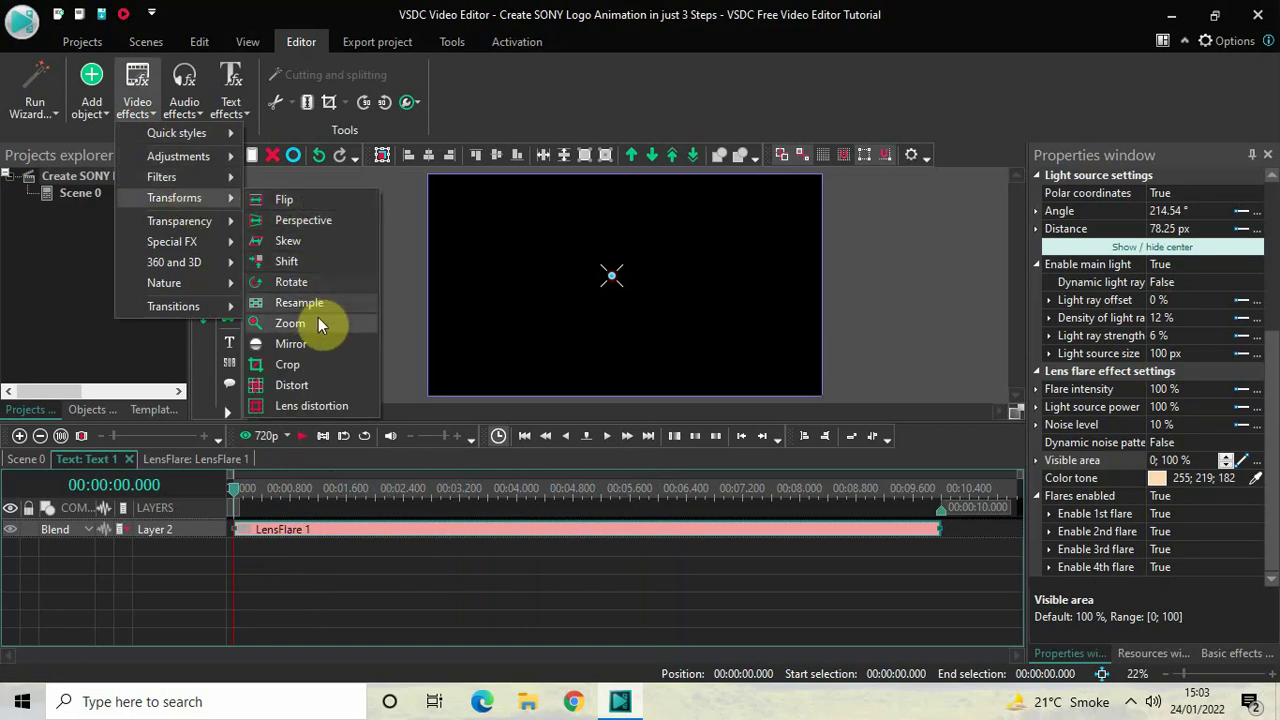
{"action": "left_click", "coordinate": [318, 324]}
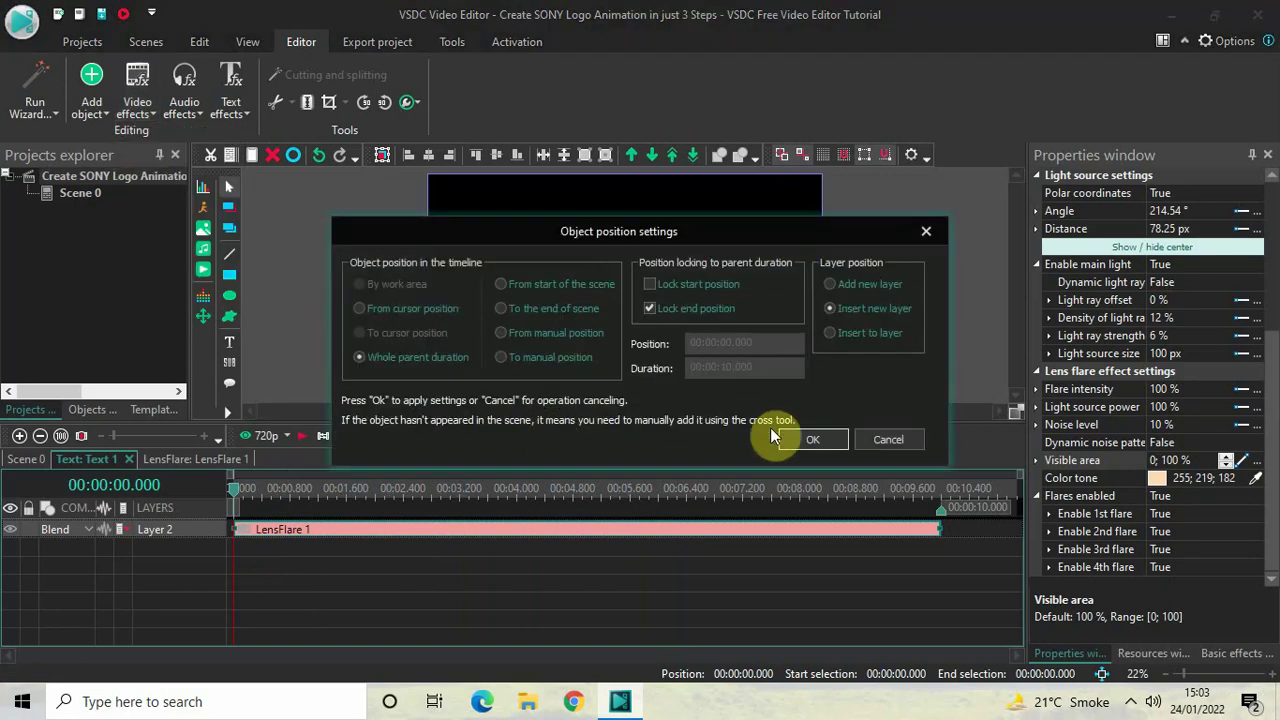
{"action": "left_click", "coordinate": [808, 441]}
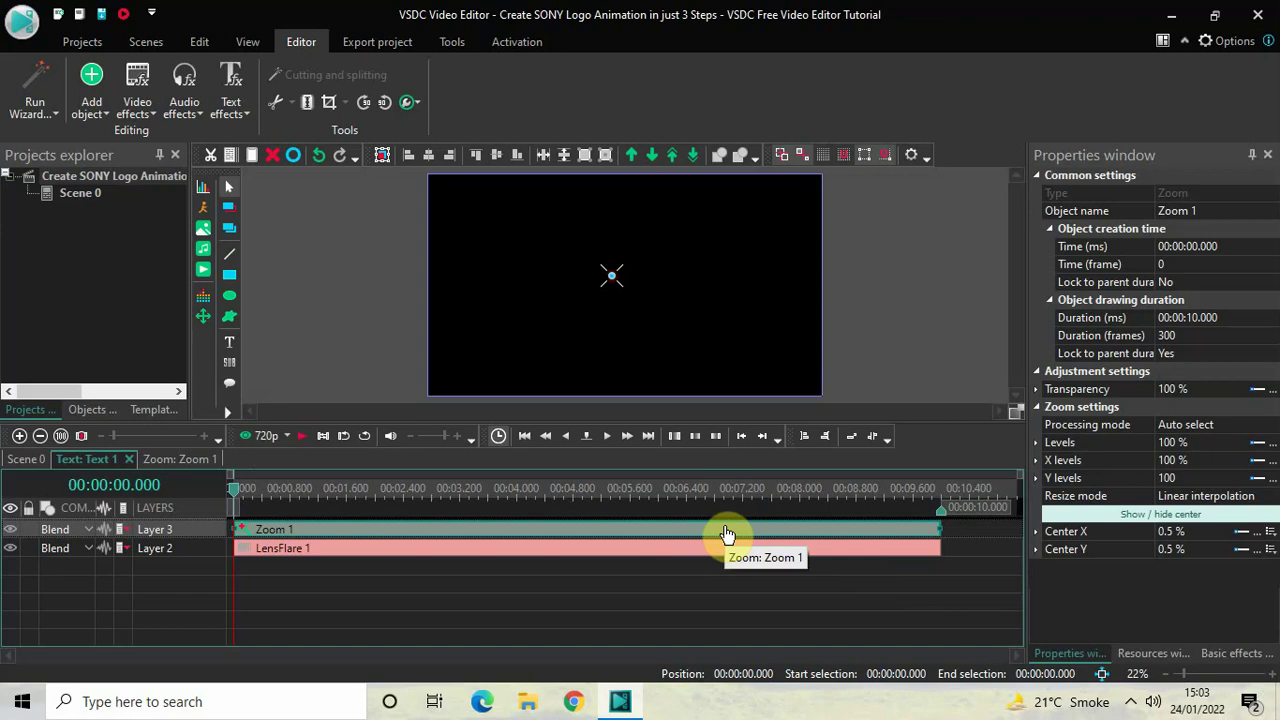
Give Zoom 1 a 5-second duration and Levels of 150;100
{"action": "left_click", "coordinate": [1237, 317]}
{"action": "type", "text": "5"}
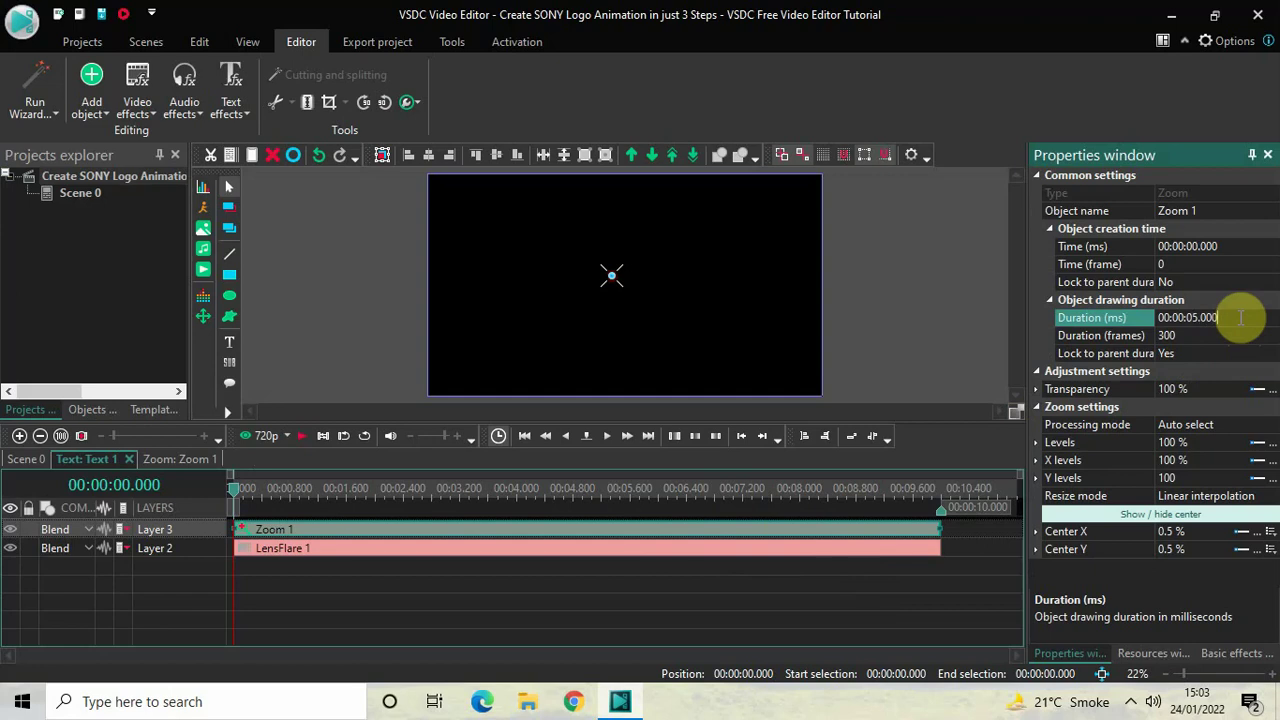
{"action": "key", "text": "Return"}
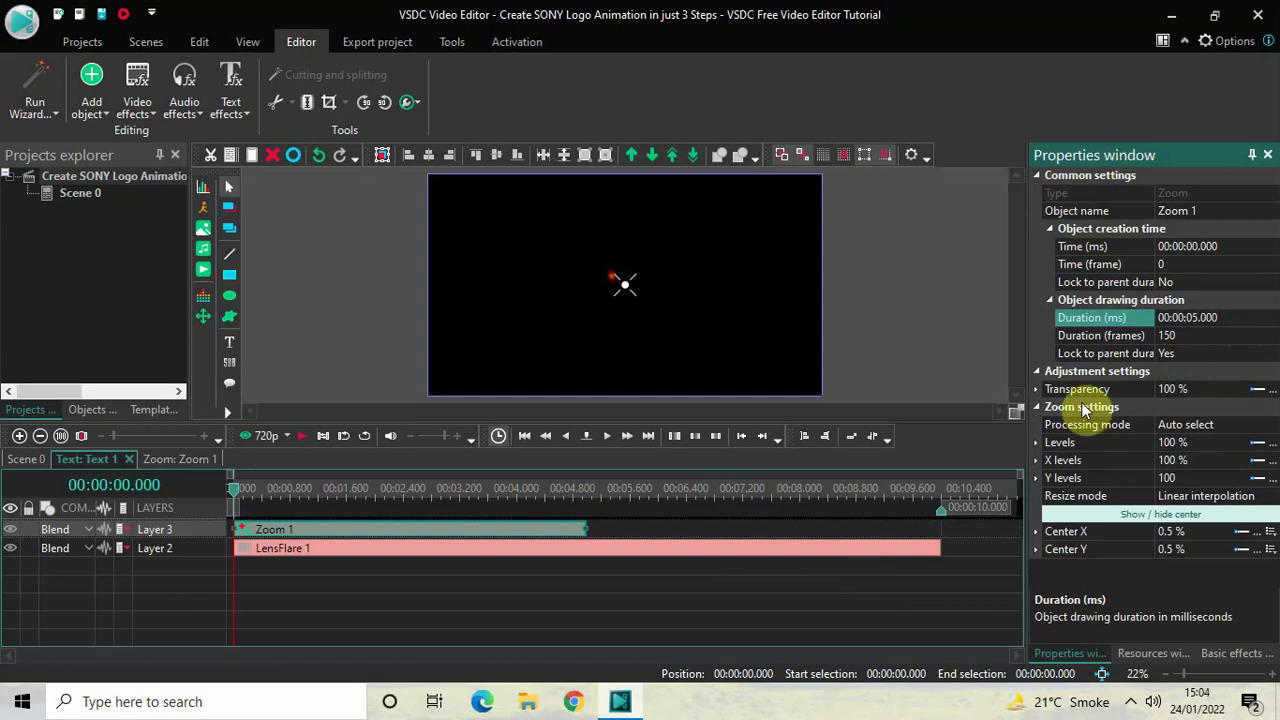
{"action": "left_click", "coordinate": [1087, 443]}
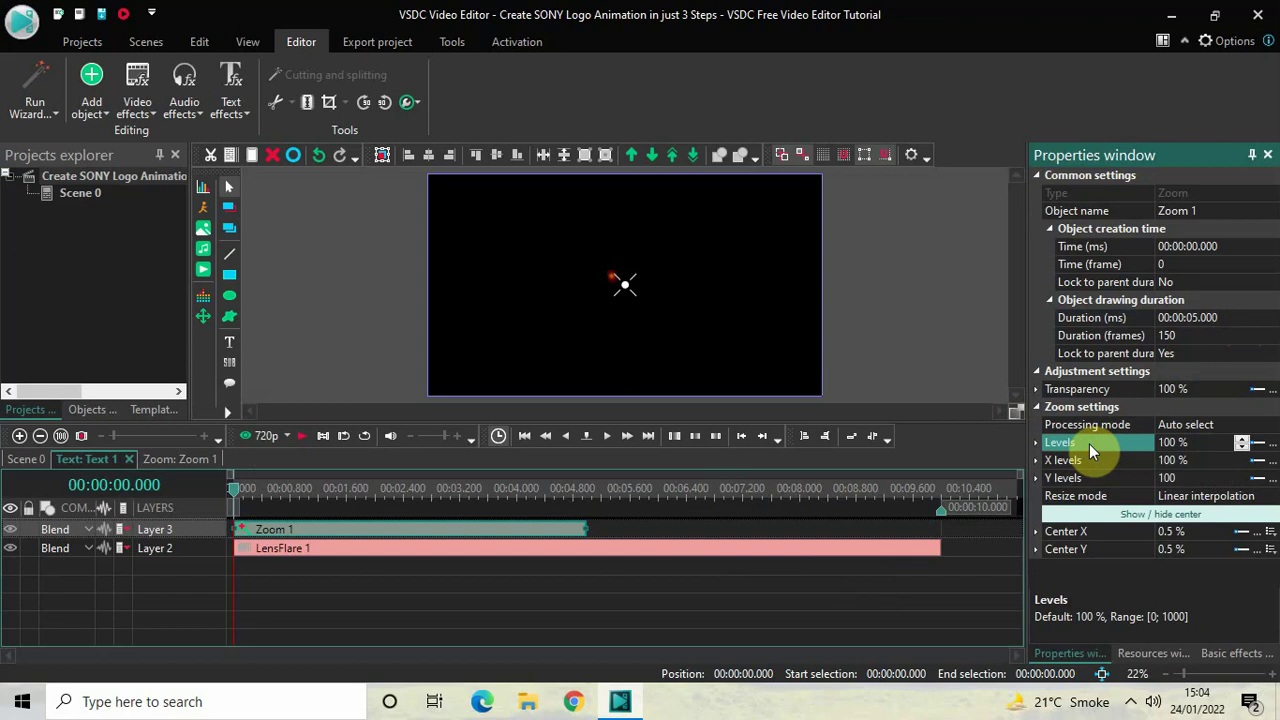
{"action": "left_click", "coordinate": [1200, 442]}
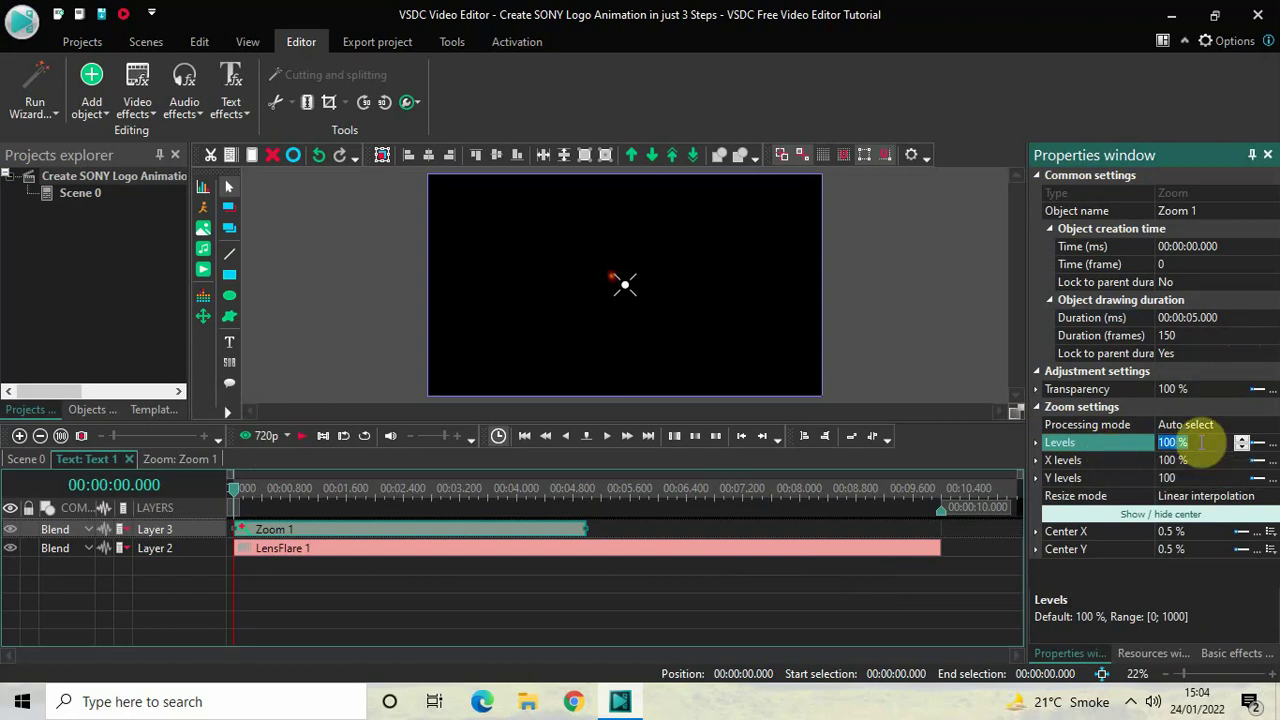
{"action": "key", "text": "BackSpace"}
{"action": "type", "text": "150;"}
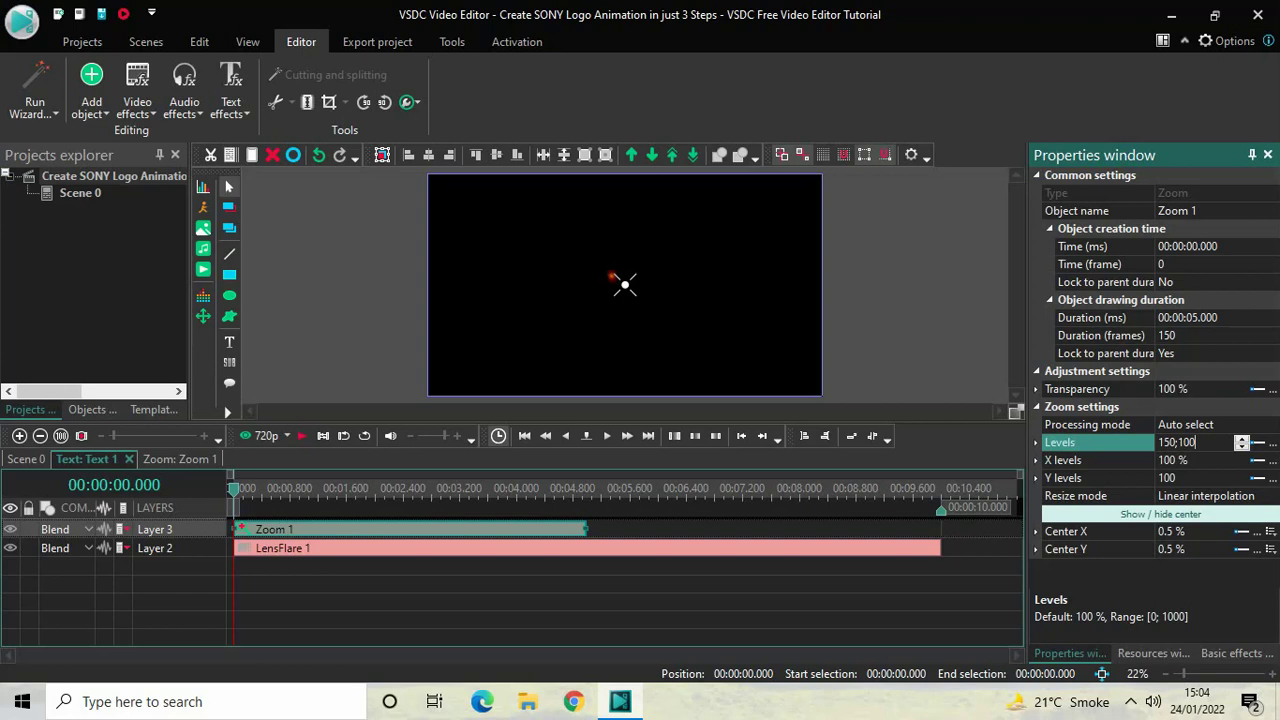
{"action": "key", "text": "Return"}
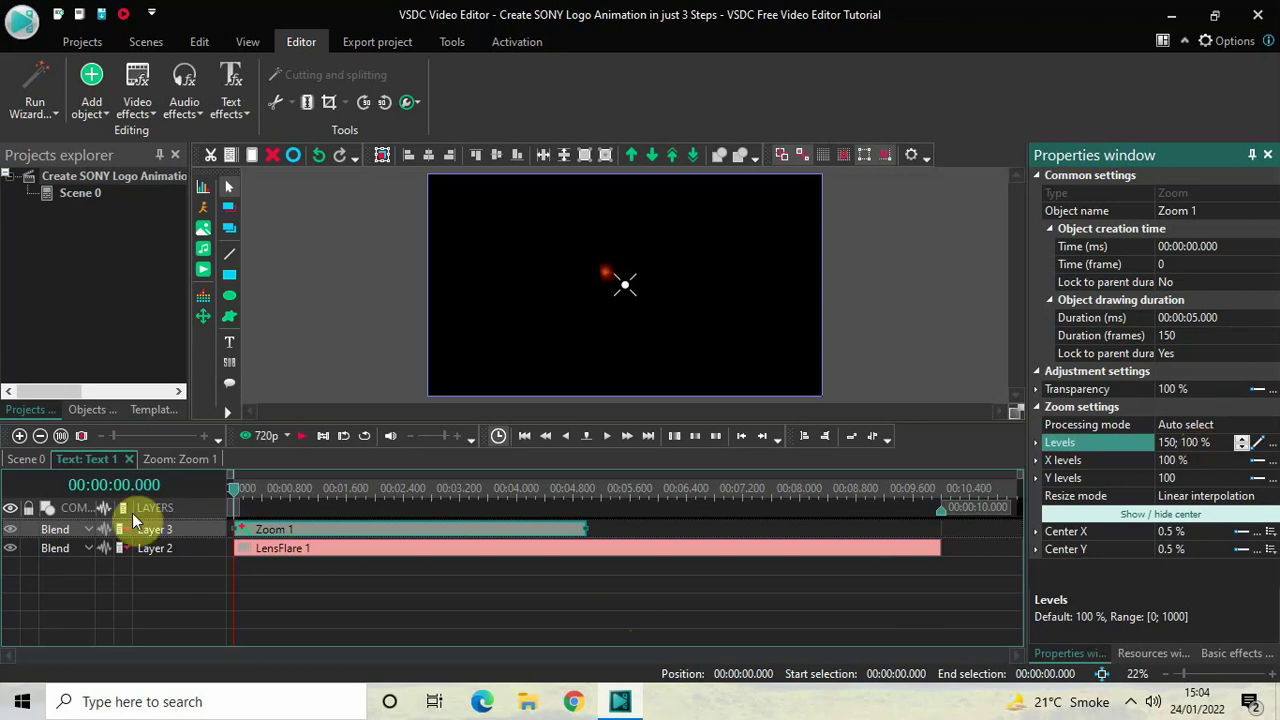
Return to Scene 0 and play the SONY flare-and-zoom reveal several times from the start
{"action": "left_click", "coordinate": [26, 461]}
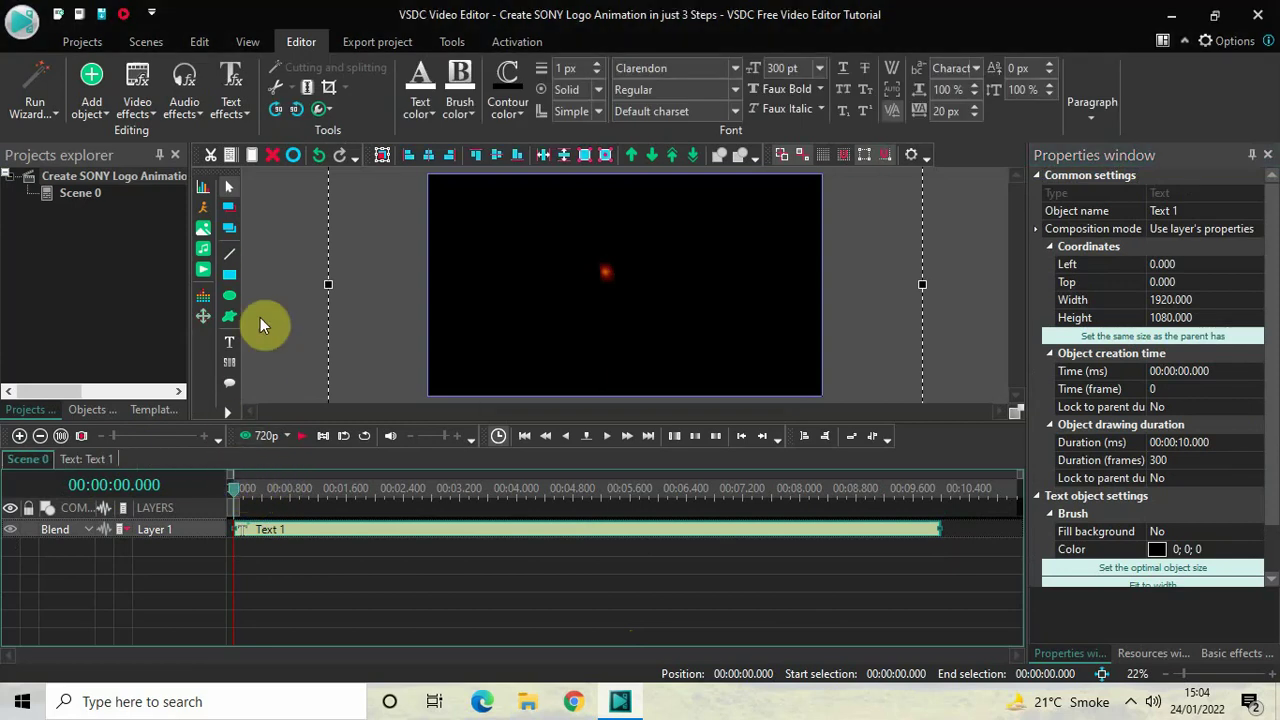
{"action": "key", "text": "space"}
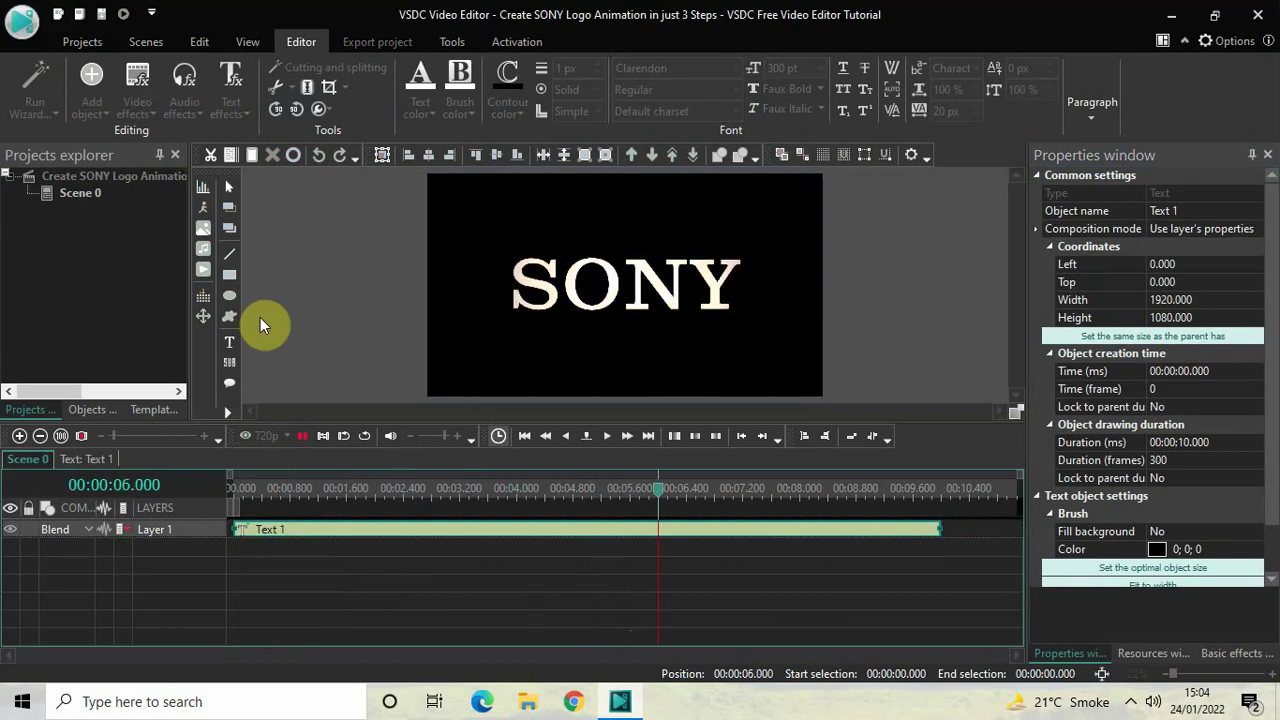
{"action": "key", "text": "space"}
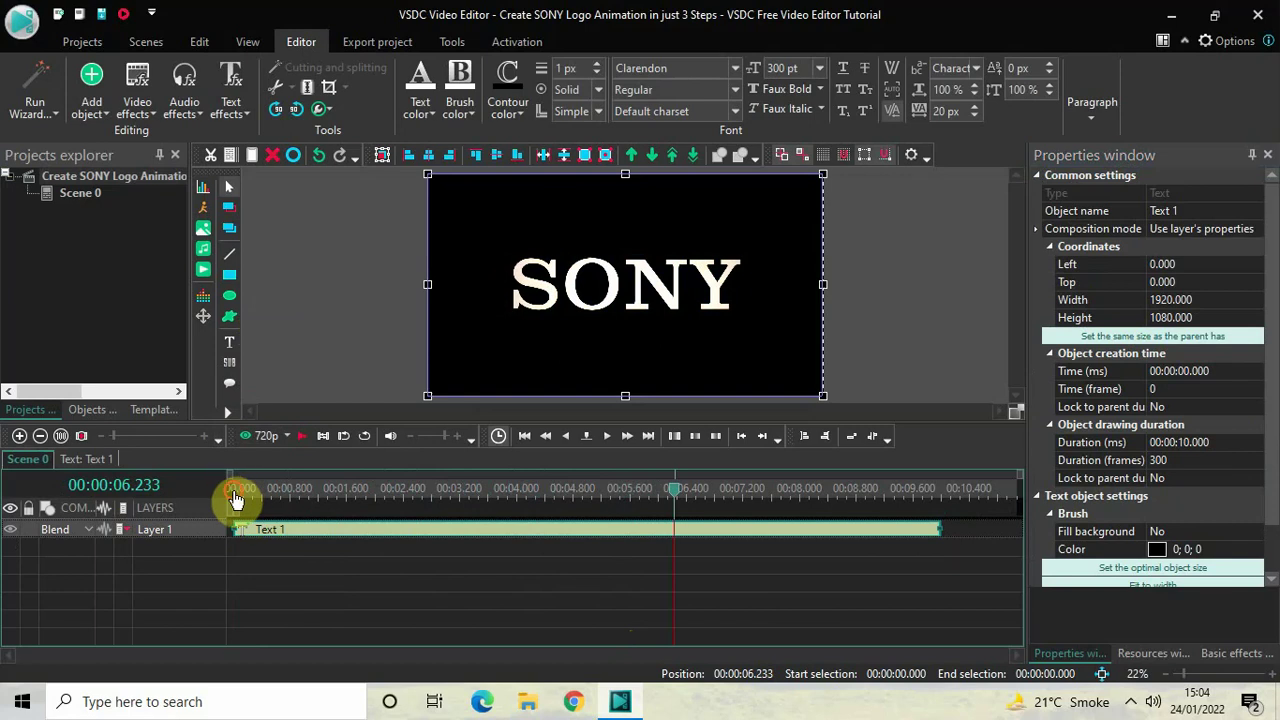
{"action": "left_click", "coordinate": [236, 492]}
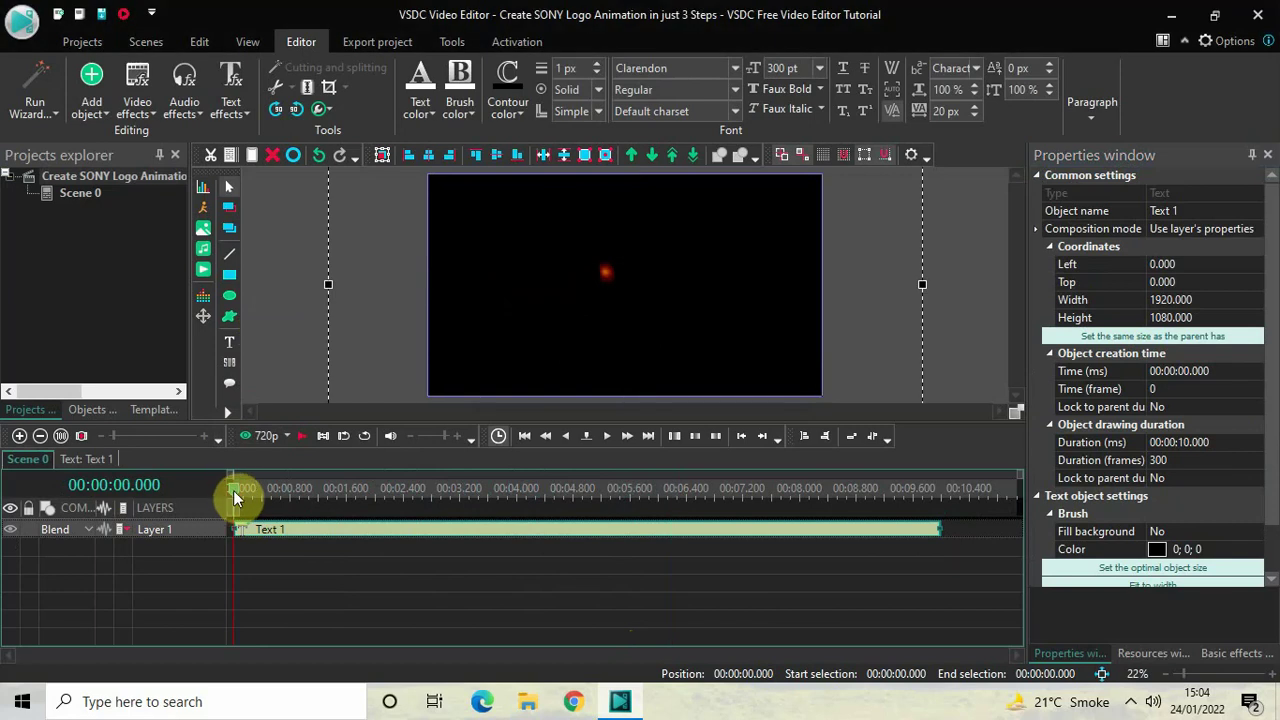
{"action": "key", "text": "space"}
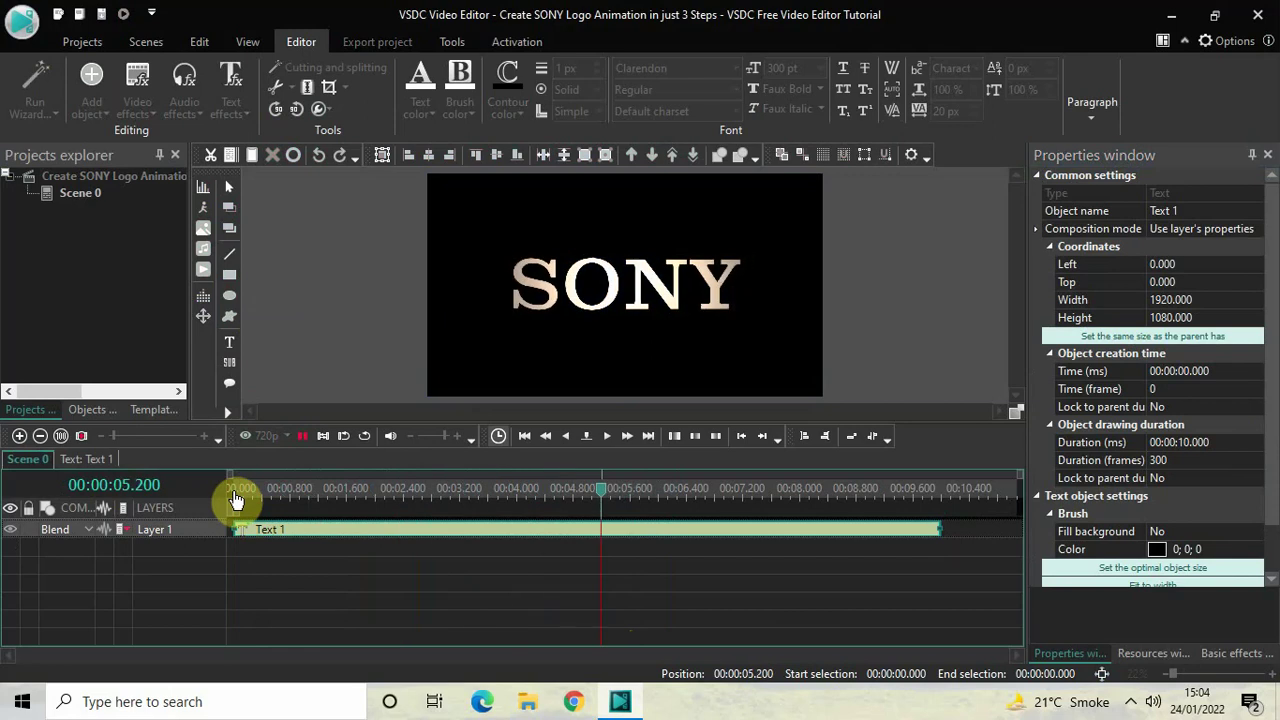
{"action": "key", "text": "space"}
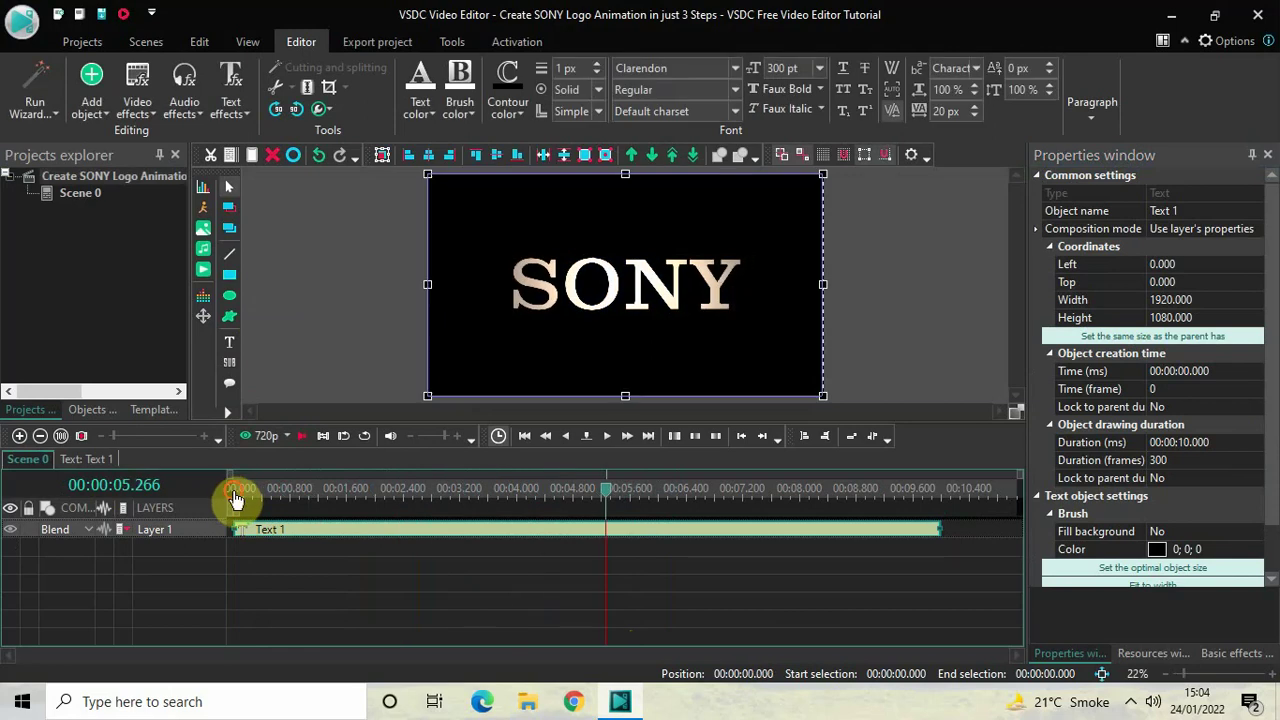
{"action": "left_click", "coordinate": [235, 496]}
{"action": "key", "text": "space"}
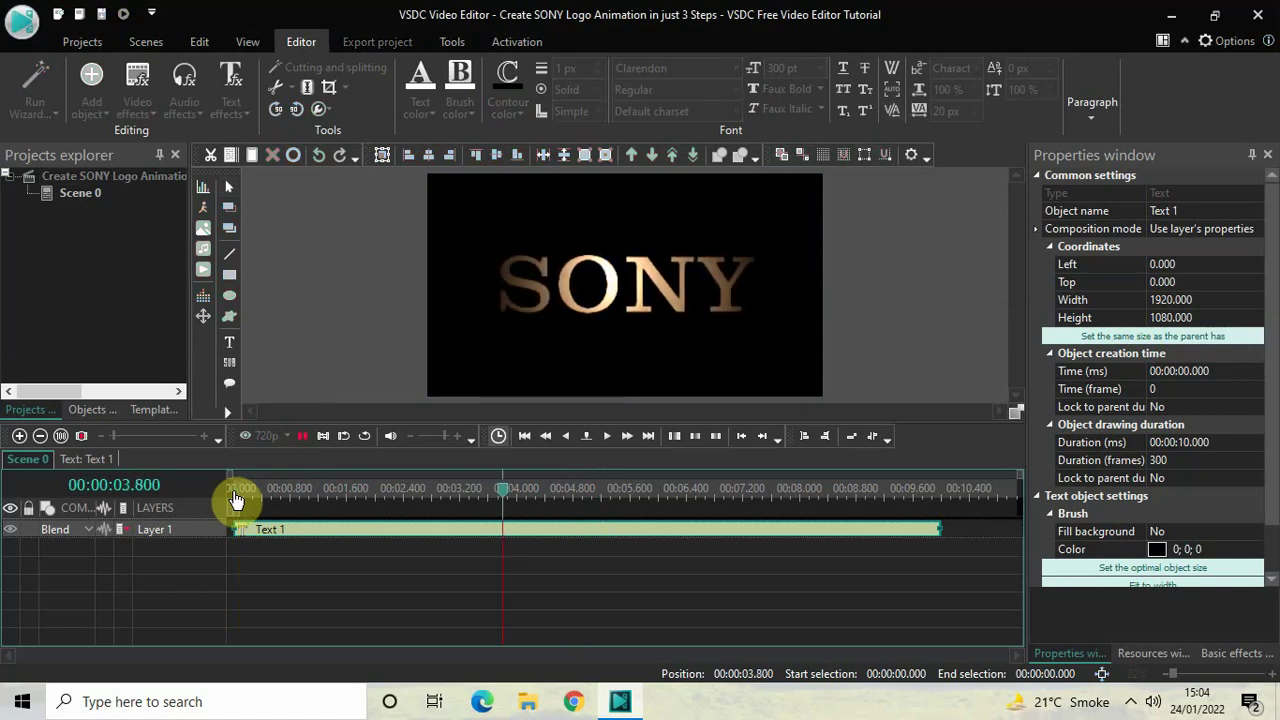
{"action": "key", "text": "space"}
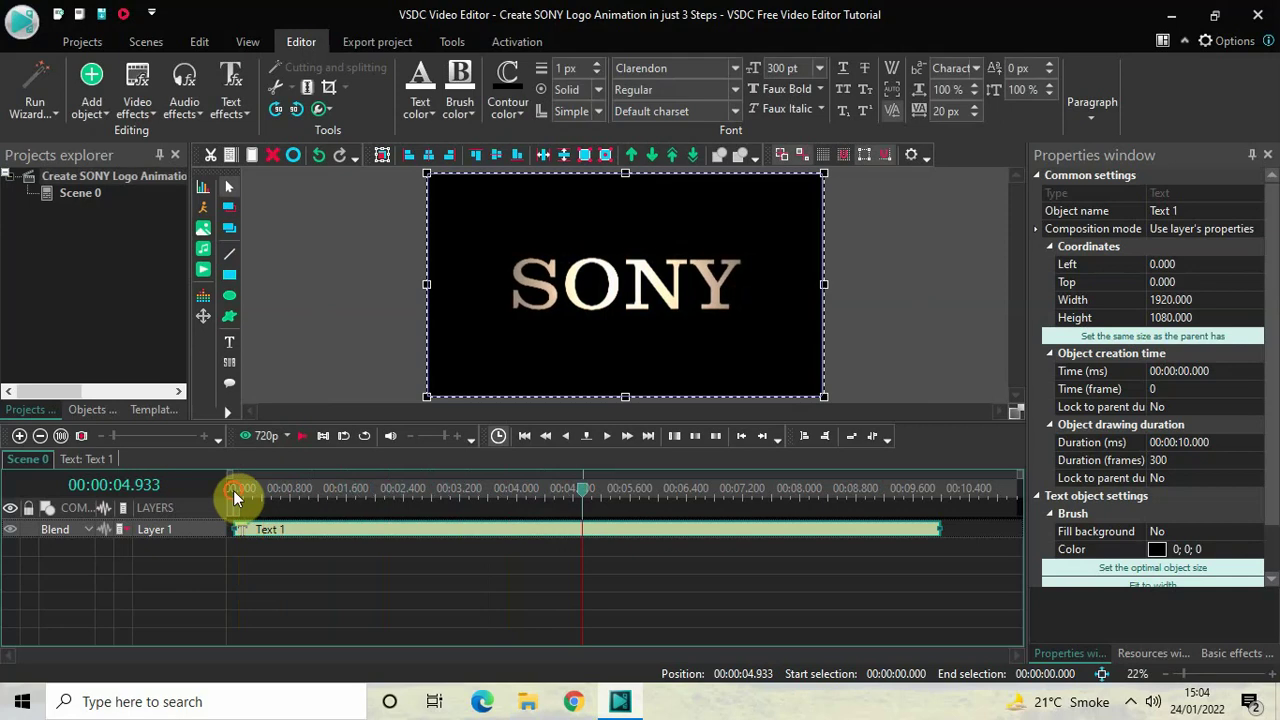
{"action": "left_click", "coordinate": [235, 495]}
{"action": "key", "text": "space"}
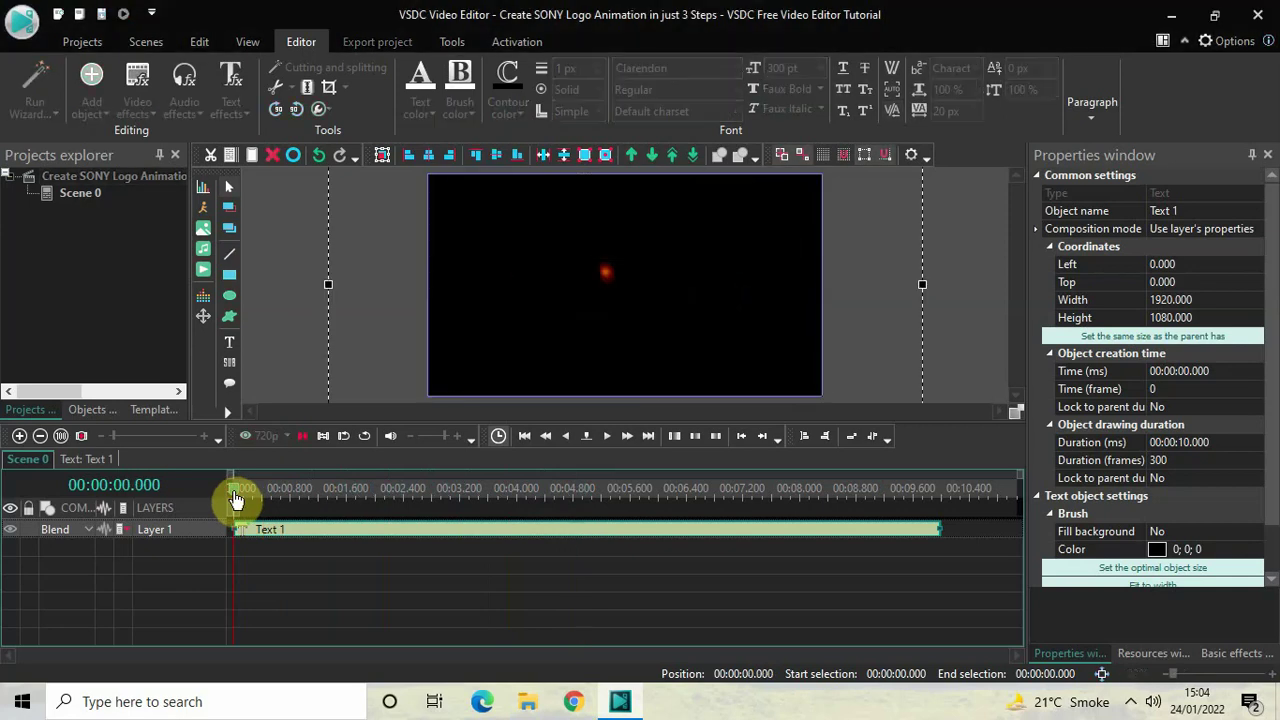
{"action": "key", "text": "space"}
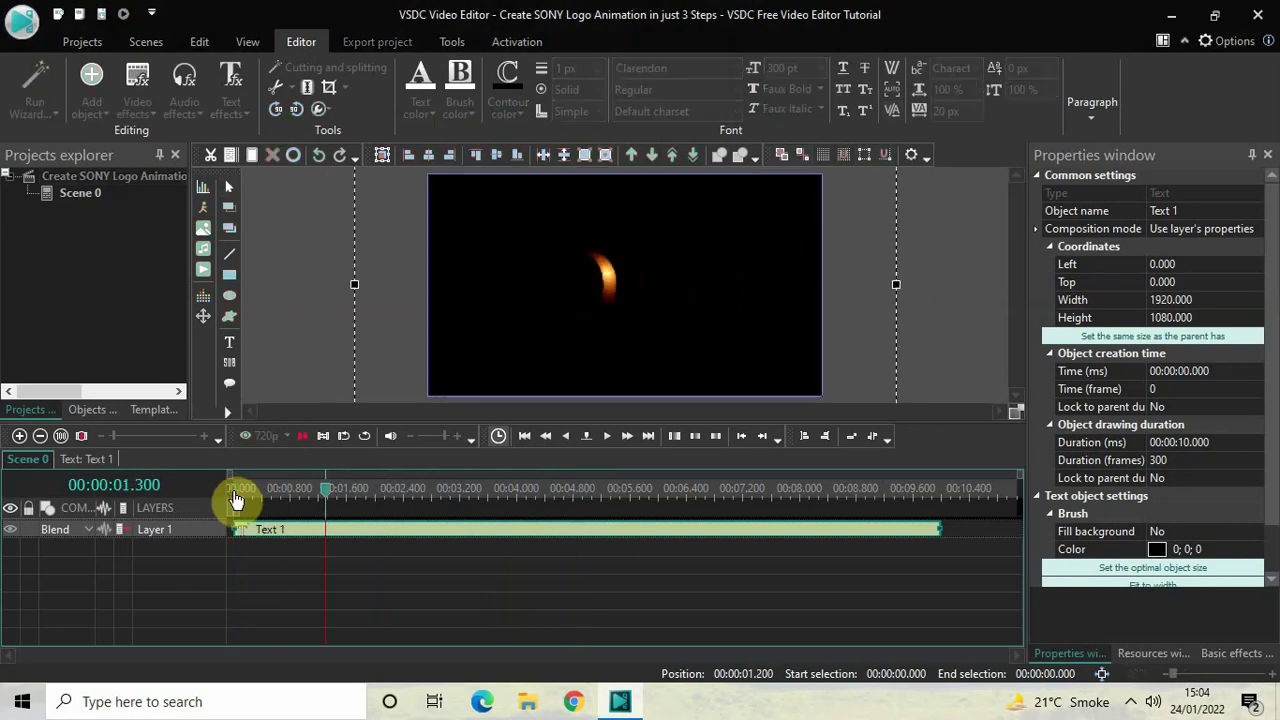